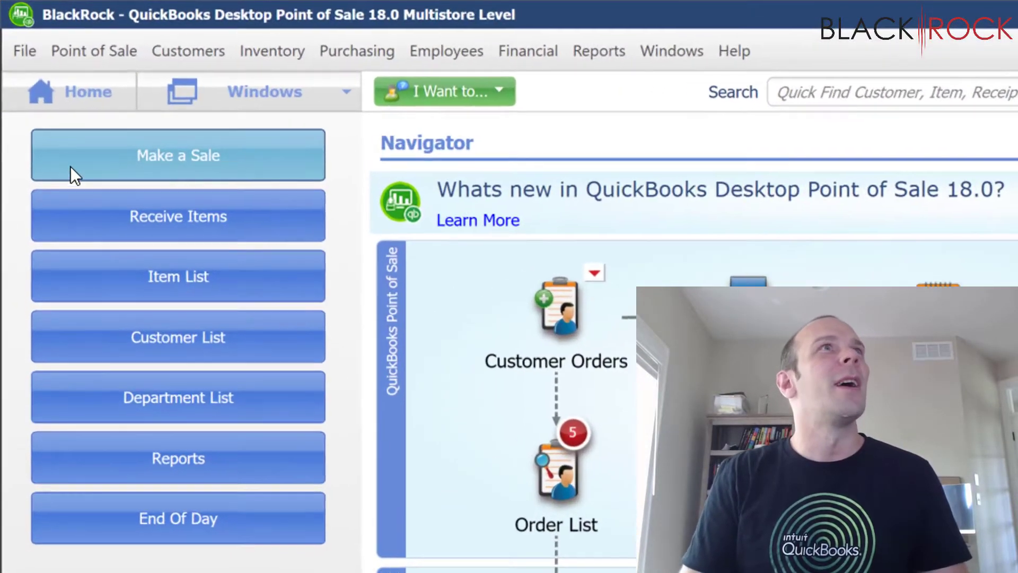
# - Open the Print Designer and list the Inventory Tags document templates
pyautogui.click(12, 27)
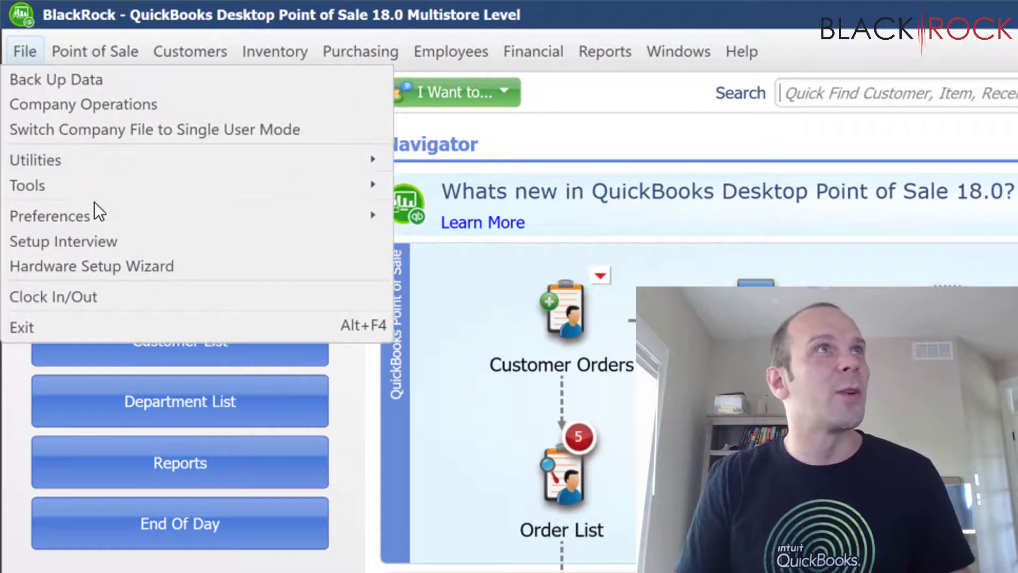
pyautogui.moveTo(115, 181)
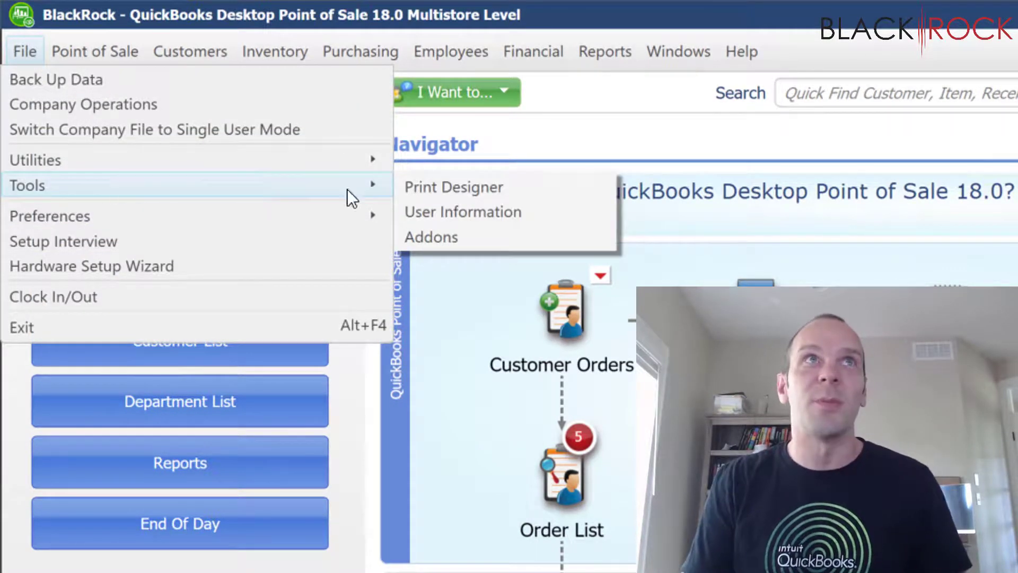
pyautogui.click(440, 195)
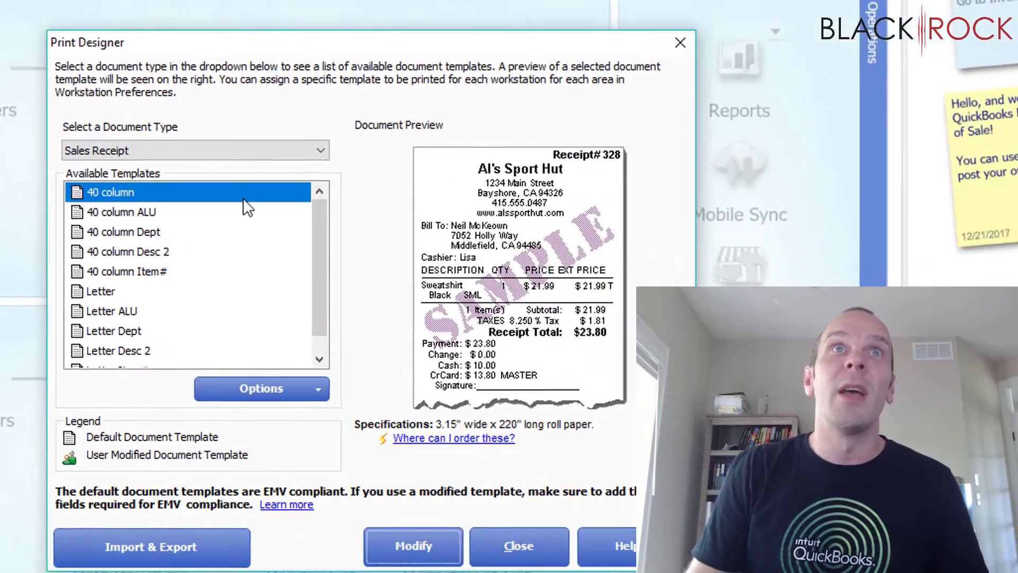
pyautogui.click(244, 154)
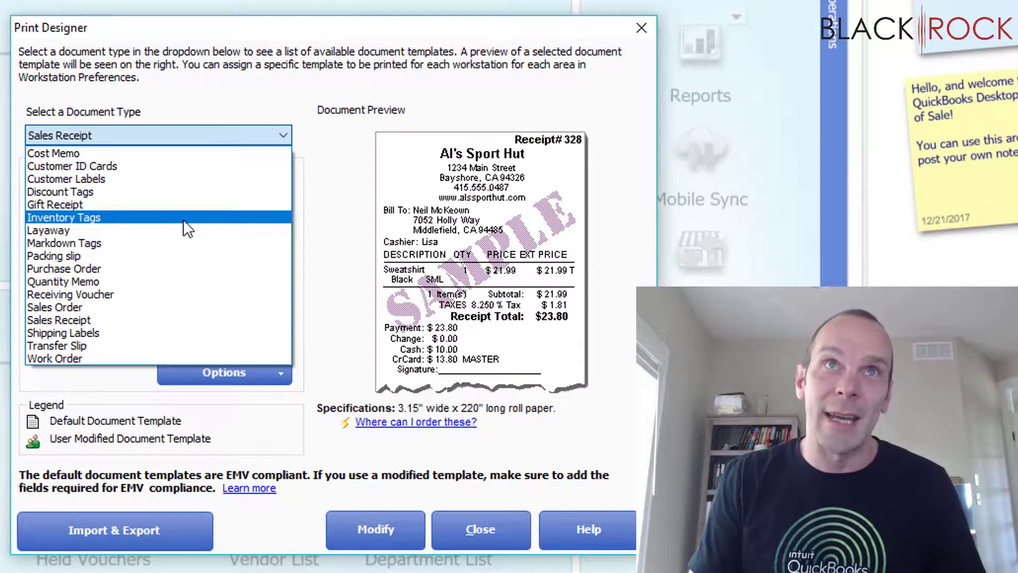
pyautogui.click(183, 218)
# - Select the Intuit Label (small) template and open it in the layout designer
pyautogui.moveTo(289, 317); pyautogui.dragTo(289, 286)
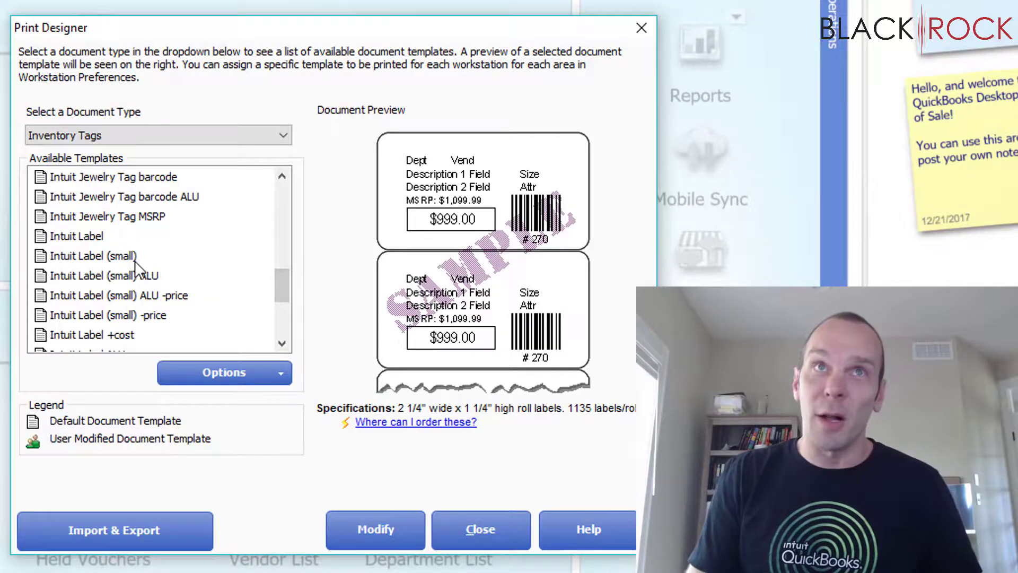
pyautogui.click(136, 256)
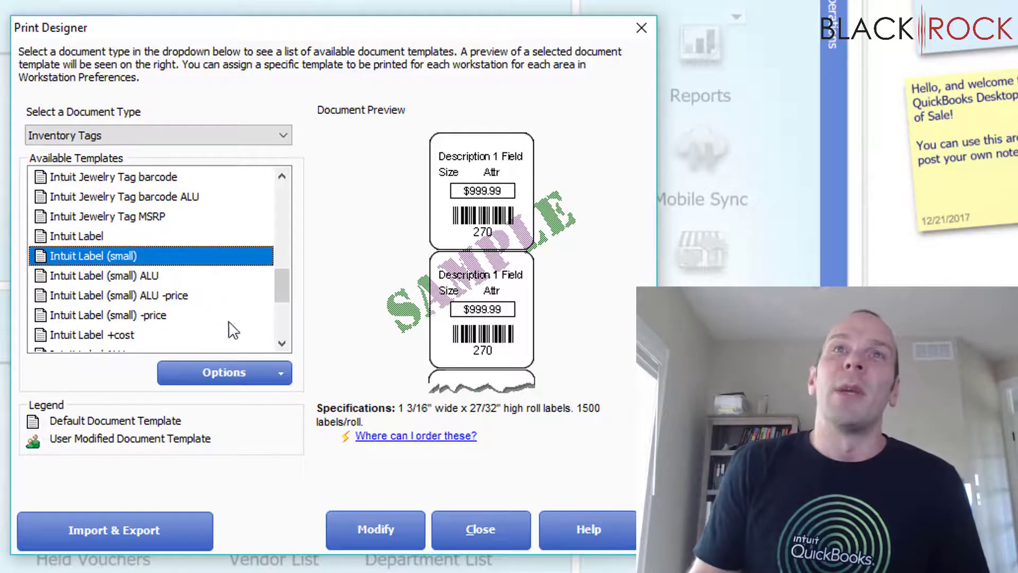
pyautogui.click(280, 375)
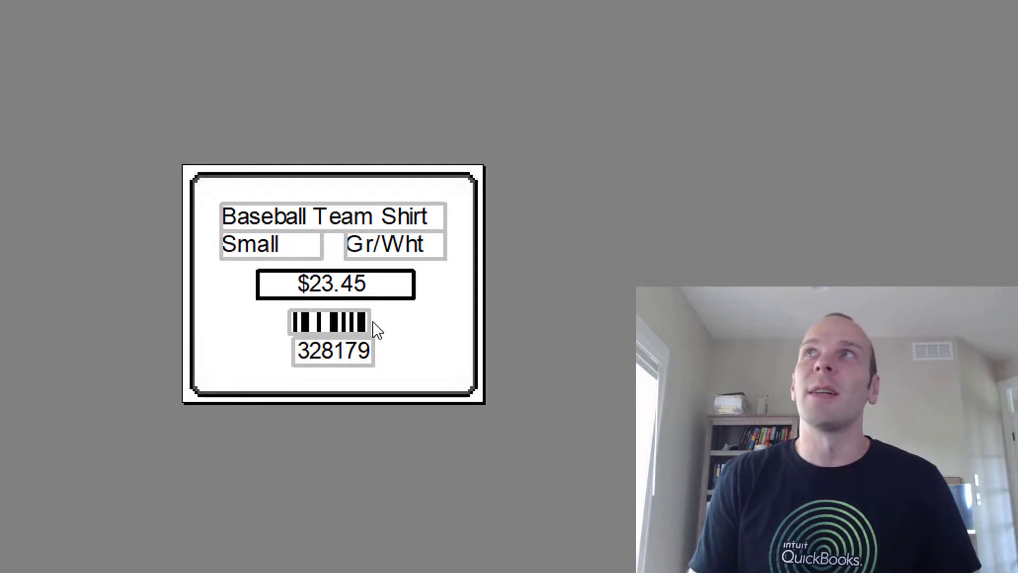
# - Examine the item number, barcode, regular price and item name fields on the tag layout
pyautogui.click(340, 362)
pyautogui.press('Down')
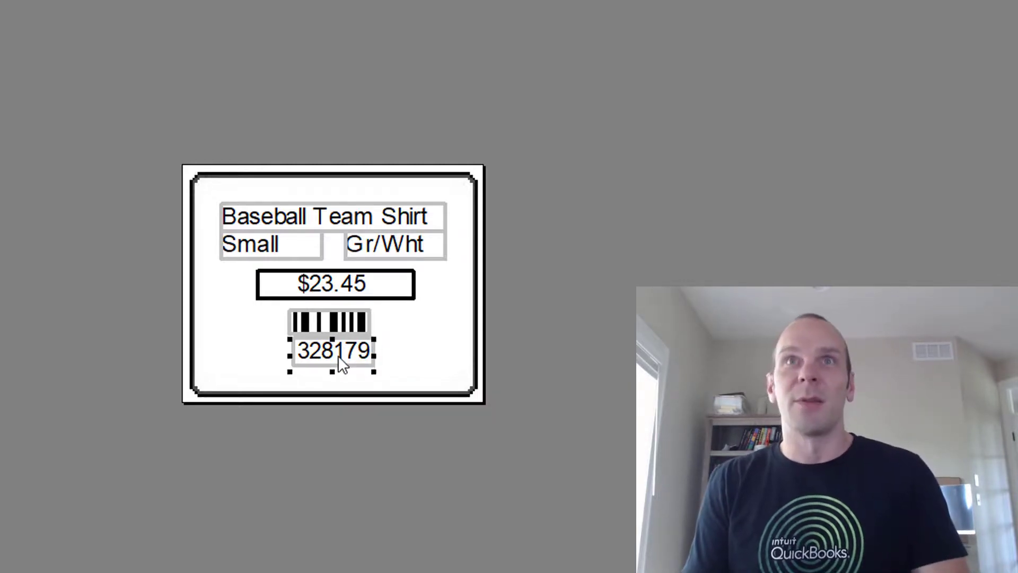
pyautogui.click(344, 329)
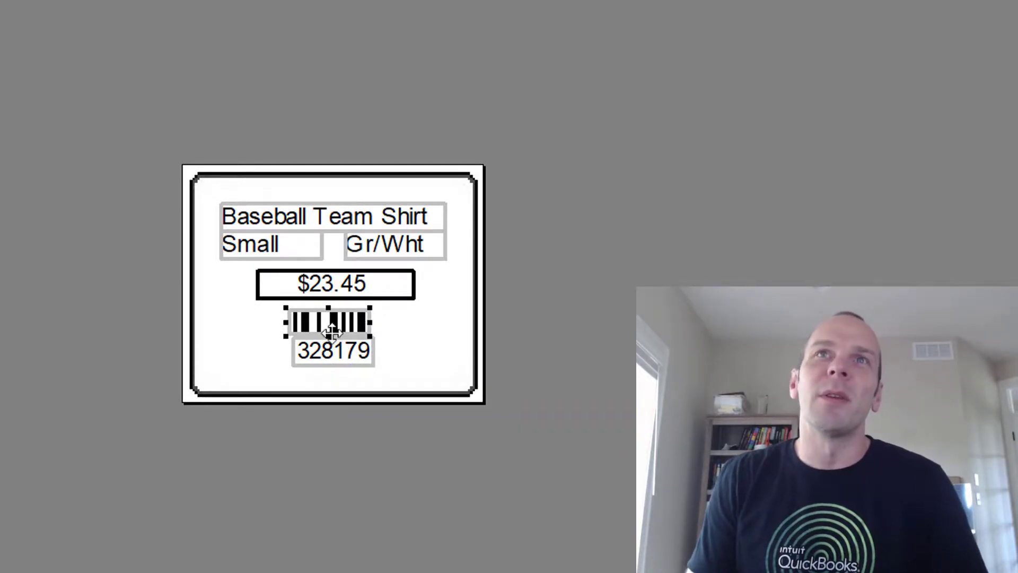
pyautogui.click(344, 289)
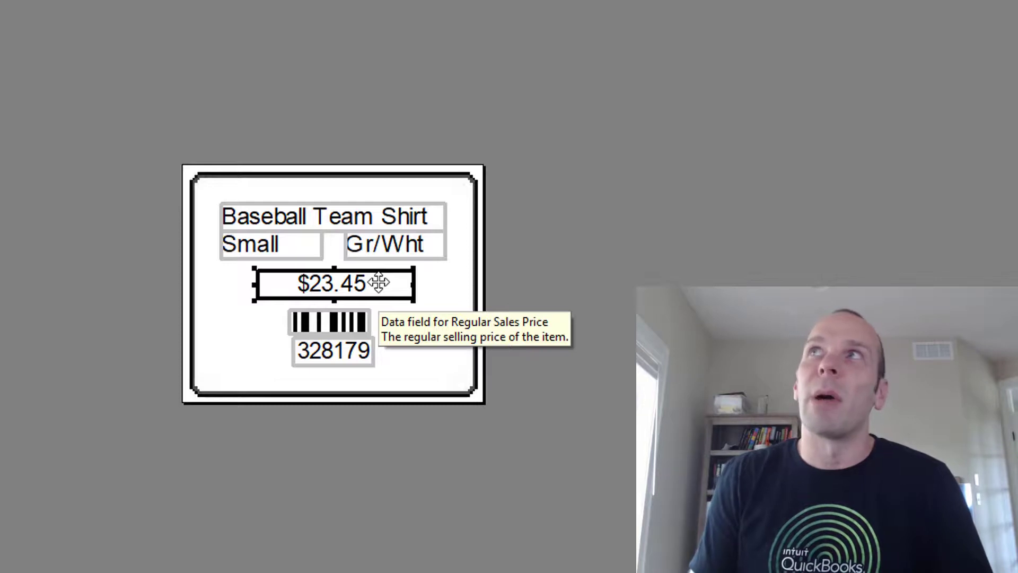
pyautogui.click(366, 225)
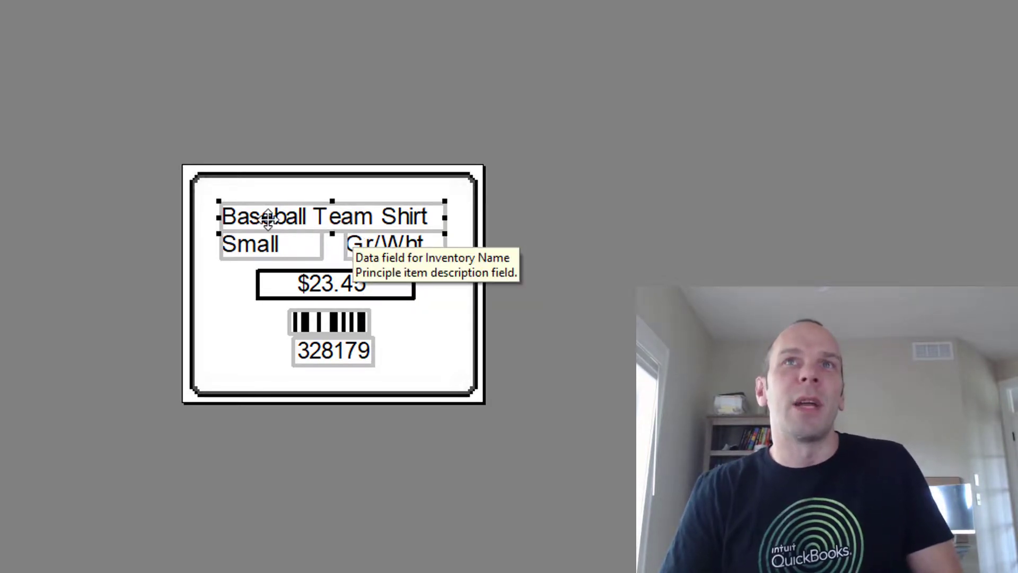
# - Delete the Size field and the Gr/Wht attribute field beside it from the tag
pyautogui.click(296, 249)
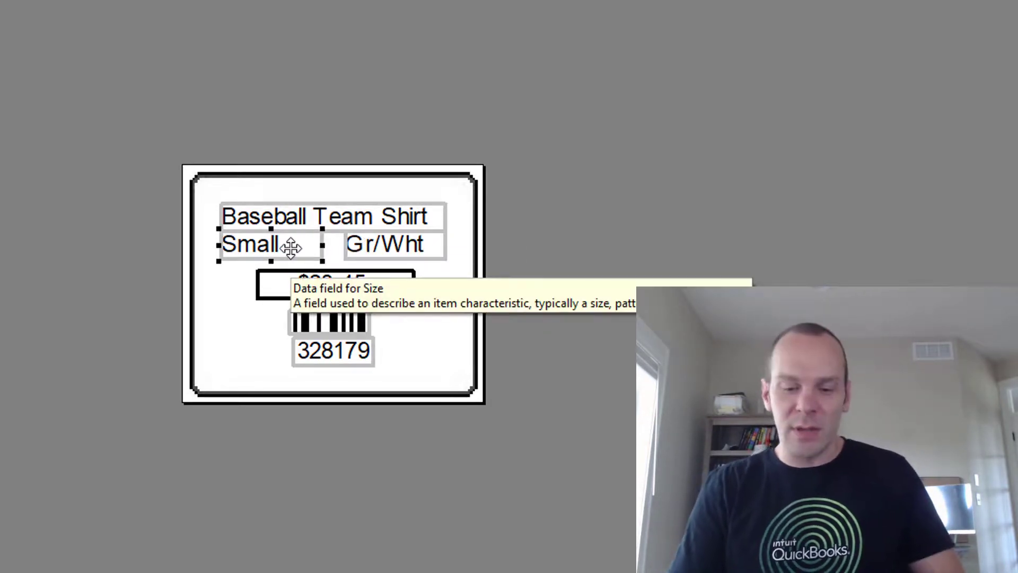
pyautogui.press('Delete')
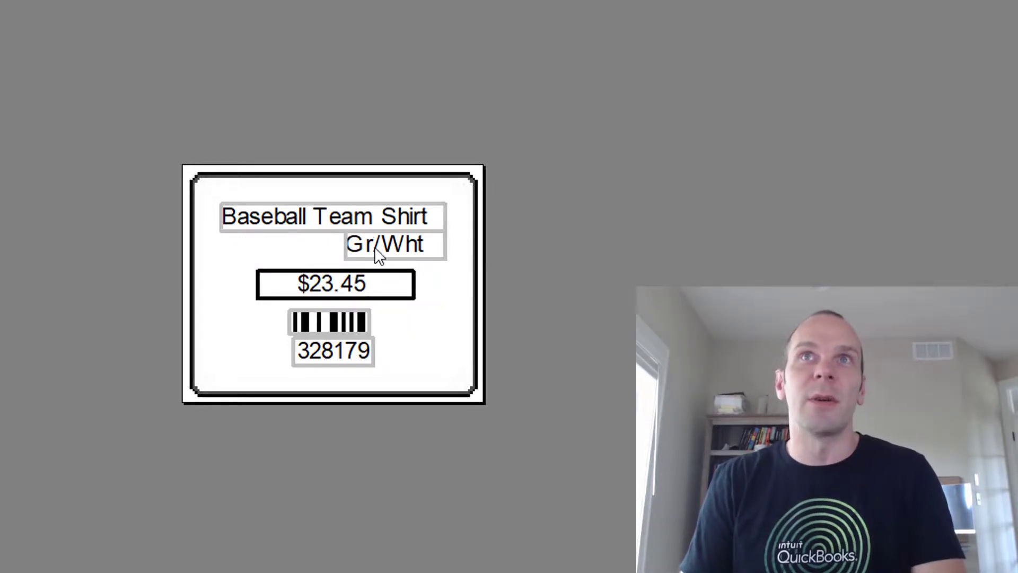
pyautogui.click(390, 248)
pyautogui.press('Delete')
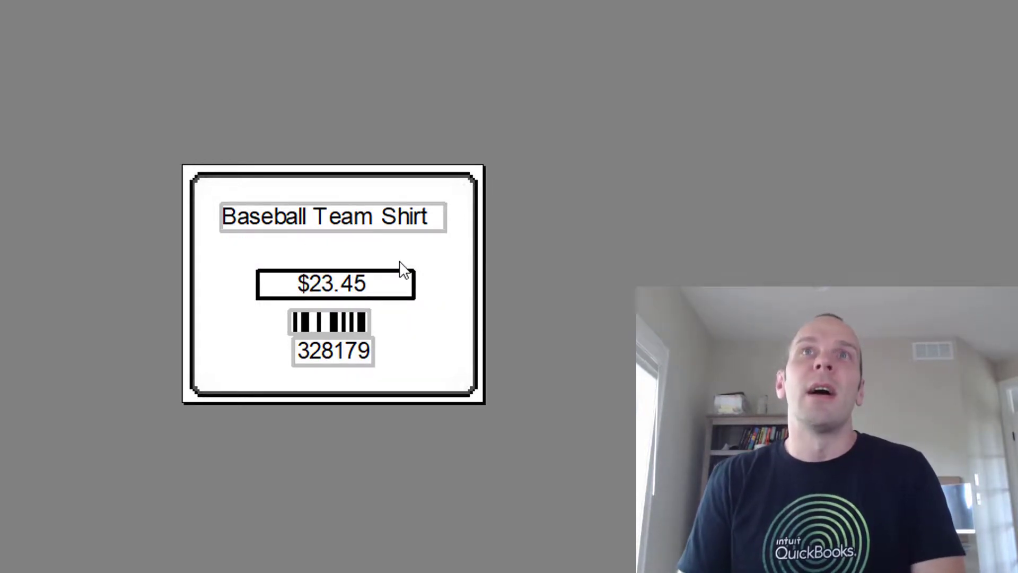
# - Check the barcode field's type in its properties without changing it
pyautogui.click(332, 324)
pyautogui.doubleClick(328, 324)
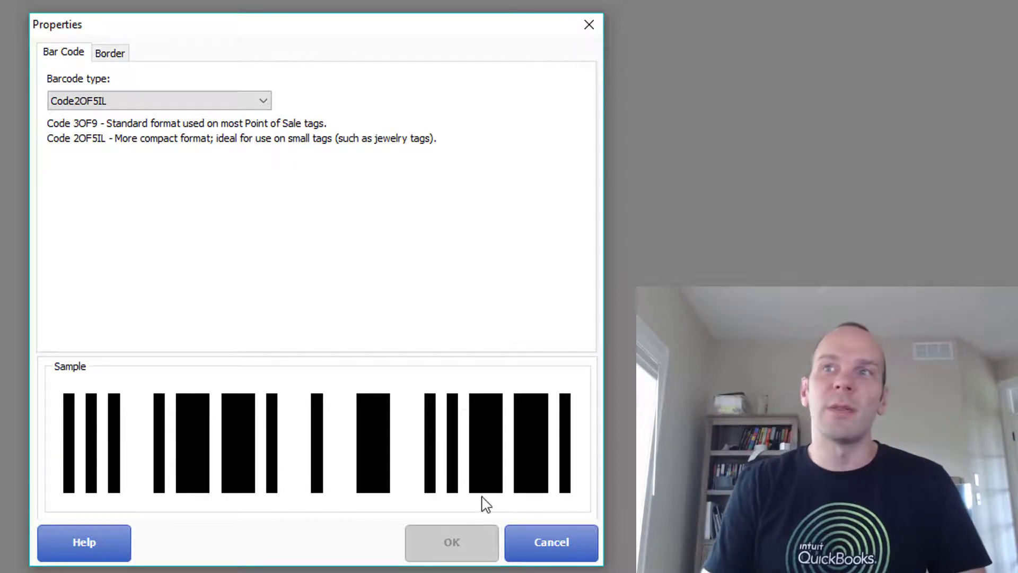
pyautogui.click(533, 543)
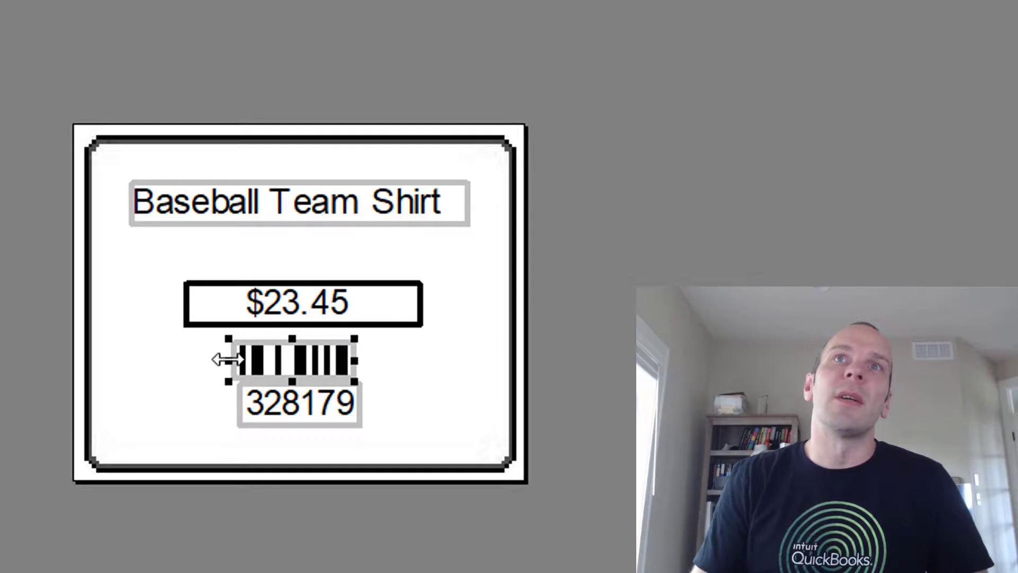
# - Widen the barcode field on both sides until it spans slightly more than the price box
pyautogui.moveTo(202, 356); pyautogui.dragTo(176, 357)
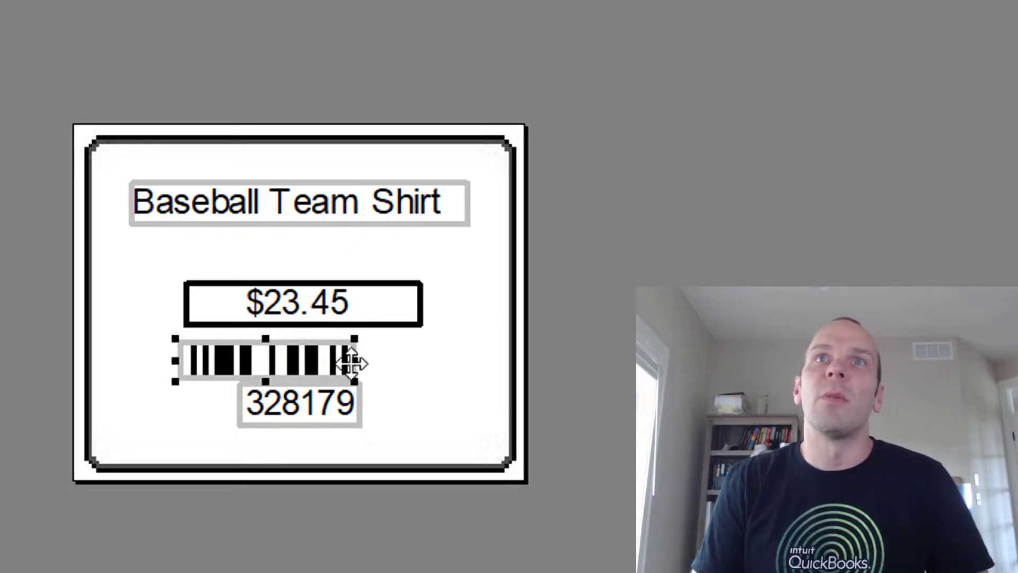
pyautogui.moveTo(354, 363); pyautogui.dragTo(431, 363)
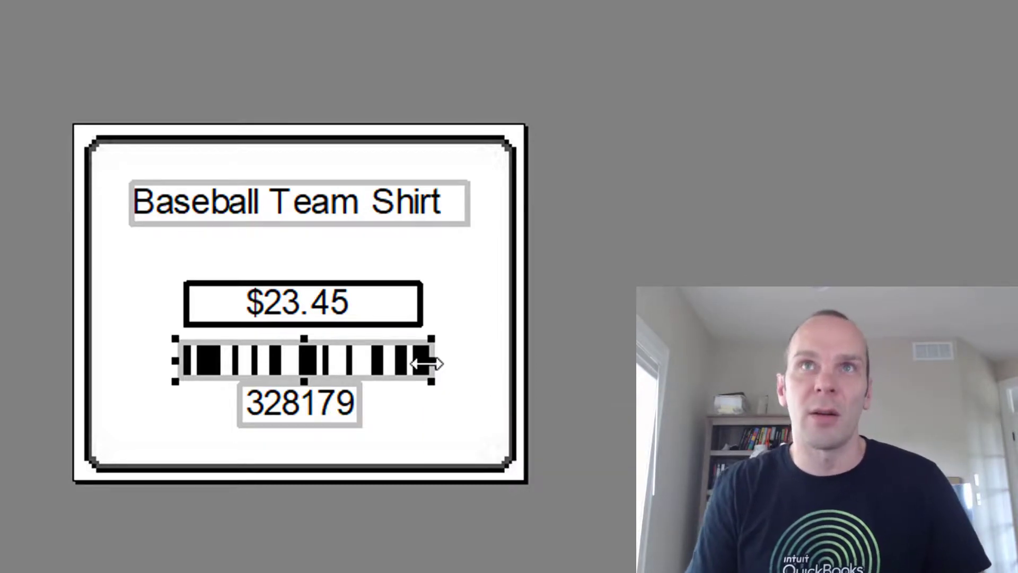
pyautogui.press('Left')
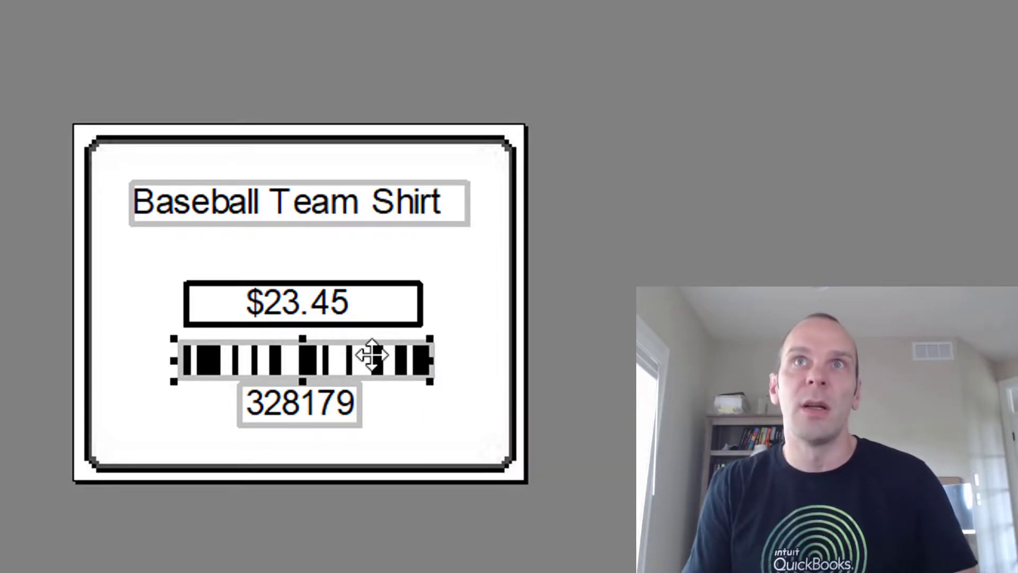
pyautogui.press('Right')
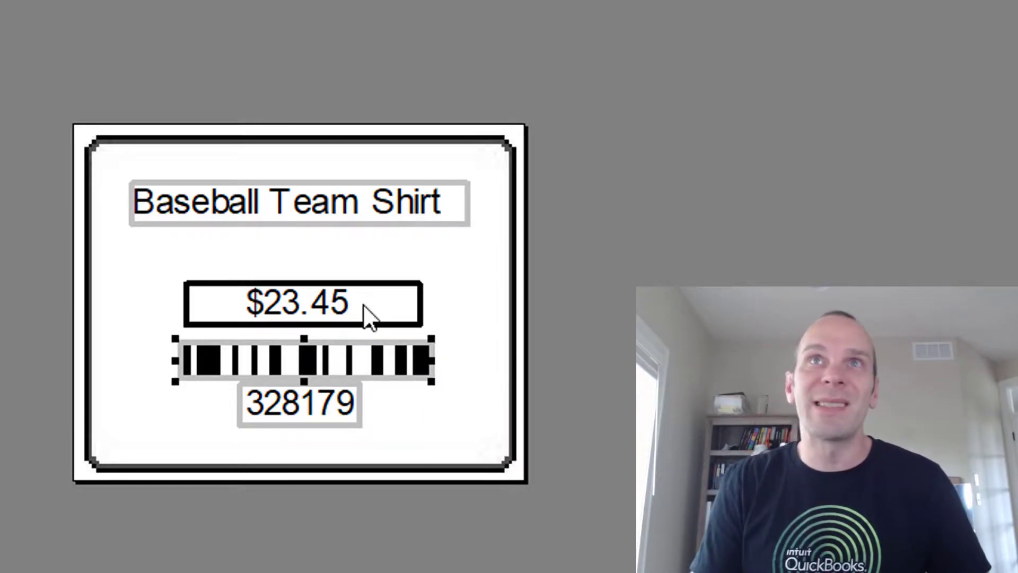
# - Move the item name field down so it sits just above the price box
pyautogui.click(315, 207)
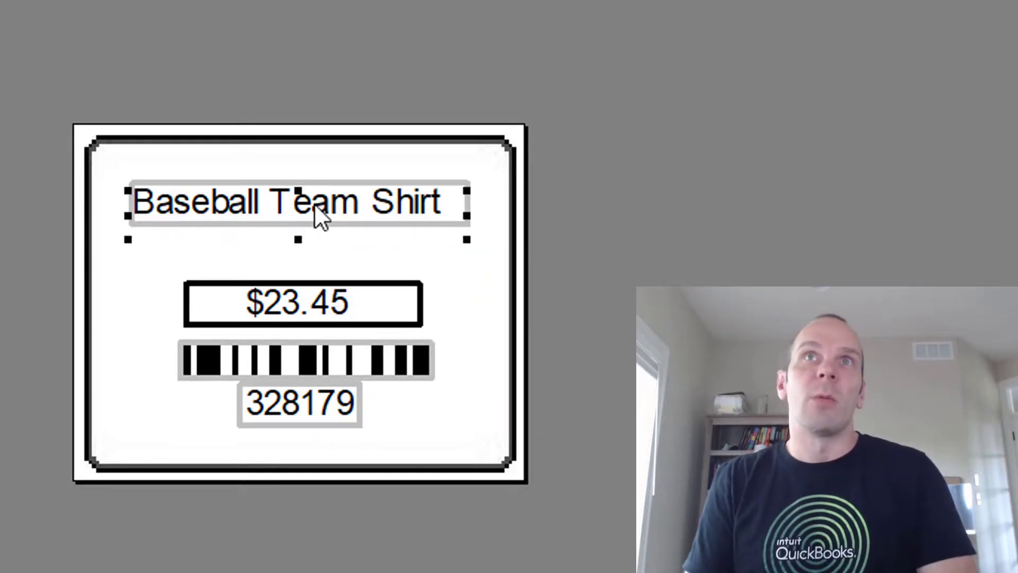
pyautogui.press('Down')
pyautogui.press('Down')
pyautogui.press('Down')
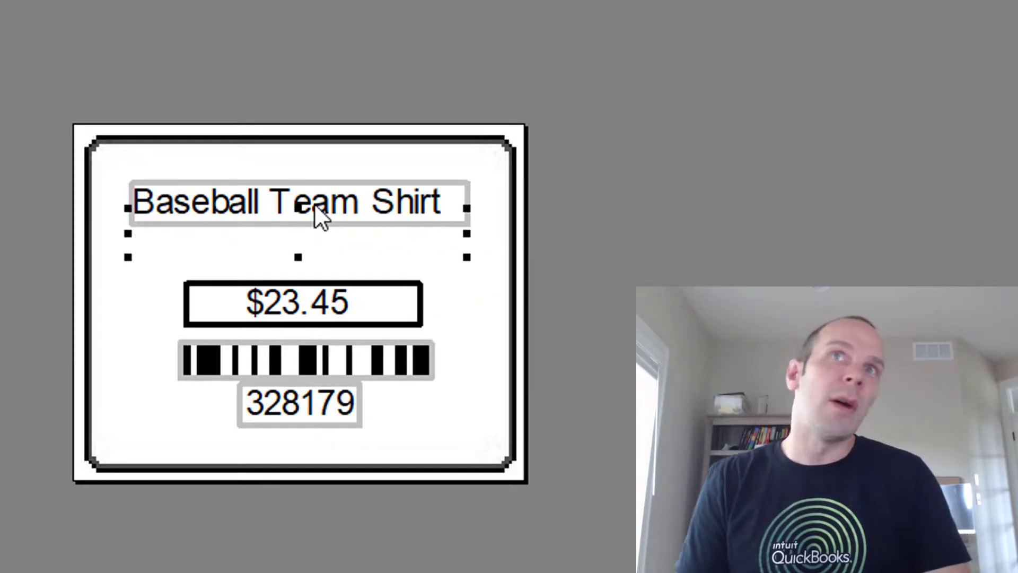
pyautogui.press('Down')
pyautogui.press('Down')
pyautogui.press('Down')
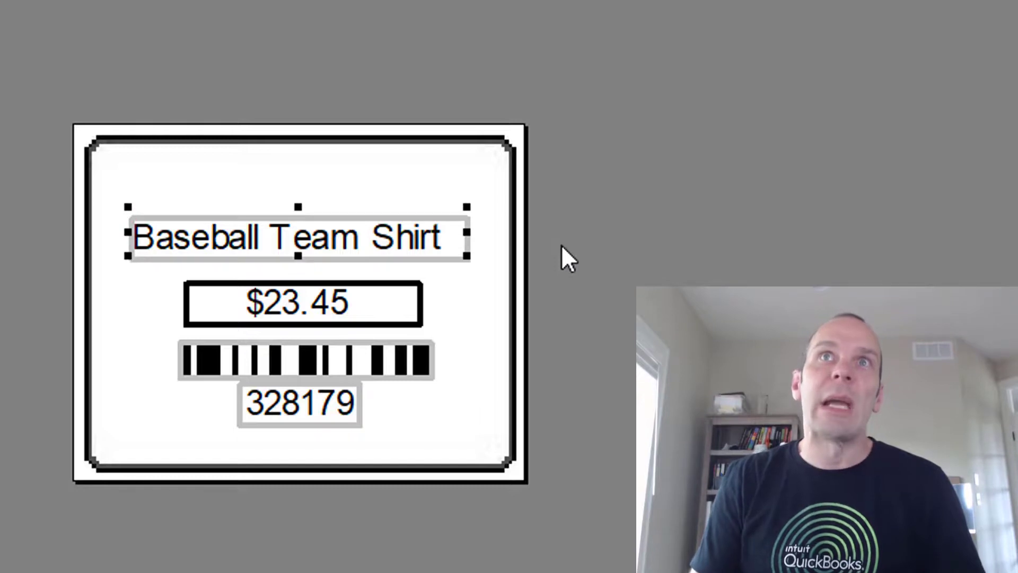
pyautogui.press('Up')
pyautogui.press('Up')
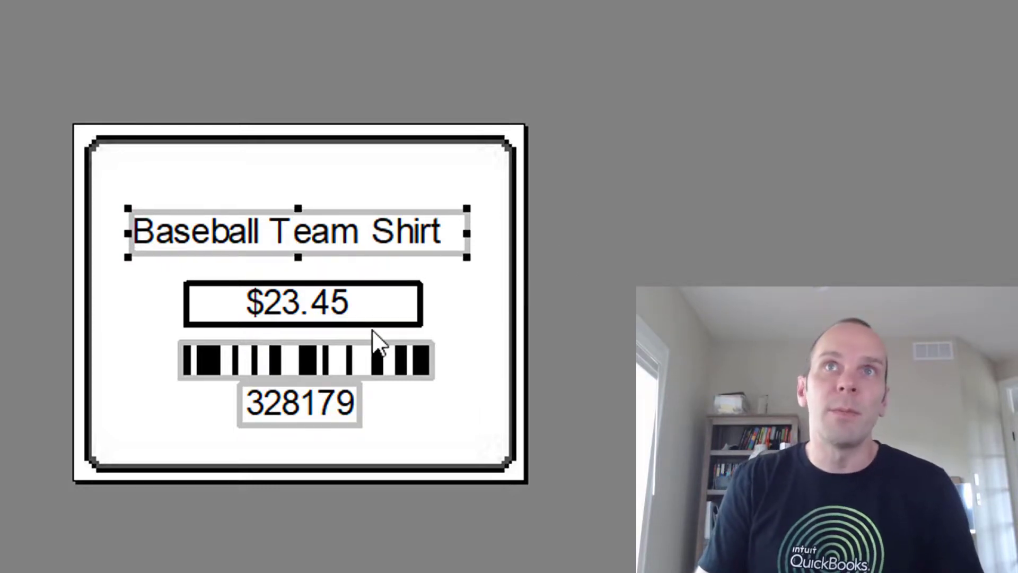
# - Set the regular price field's font size to 18 pt, keeping Arial Regular
pyautogui.doubleClick(335, 303)
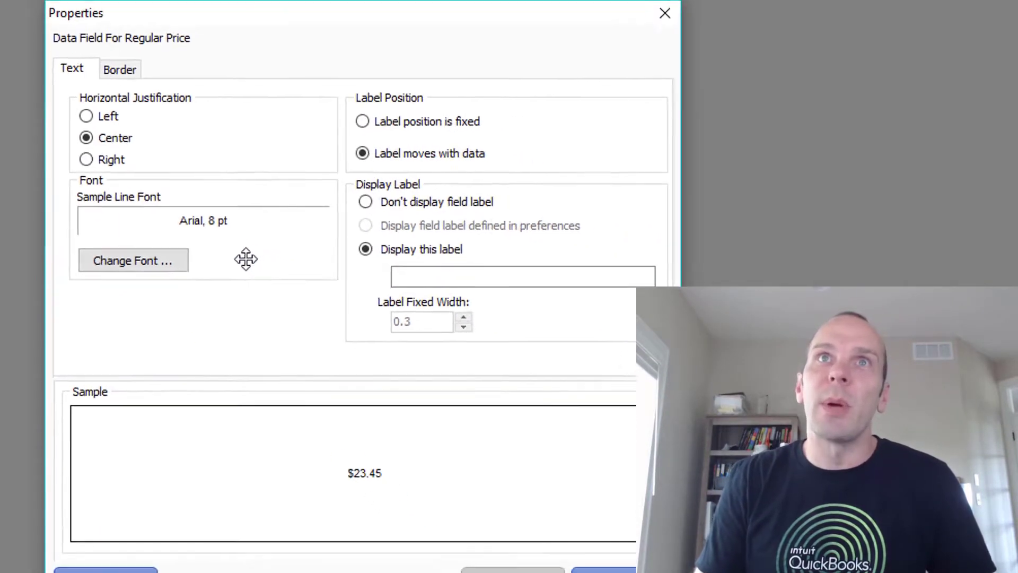
pyautogui.click(143, 255)
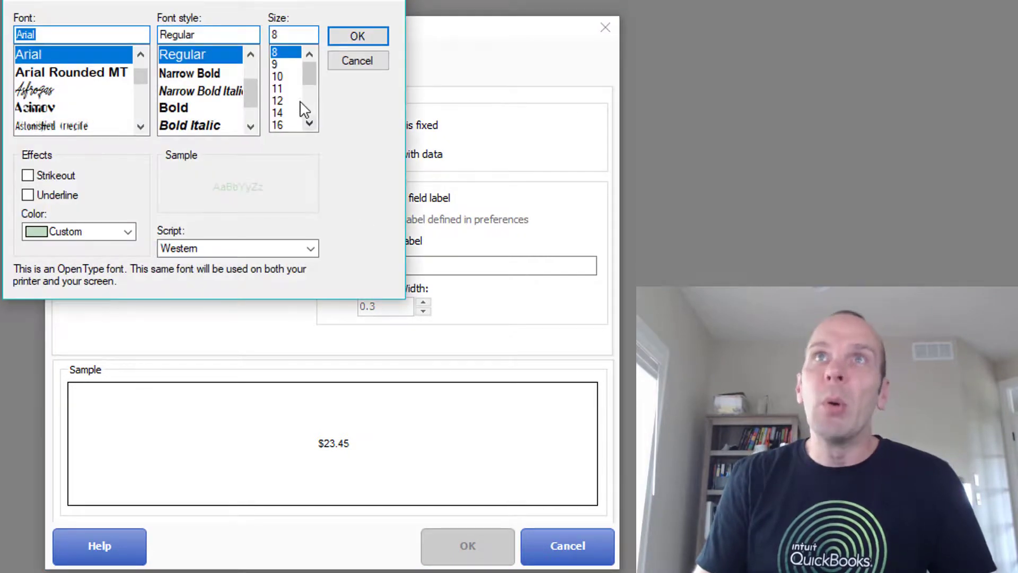
pyautogui.click(309, 125)
pyautogui.click(287, 126)
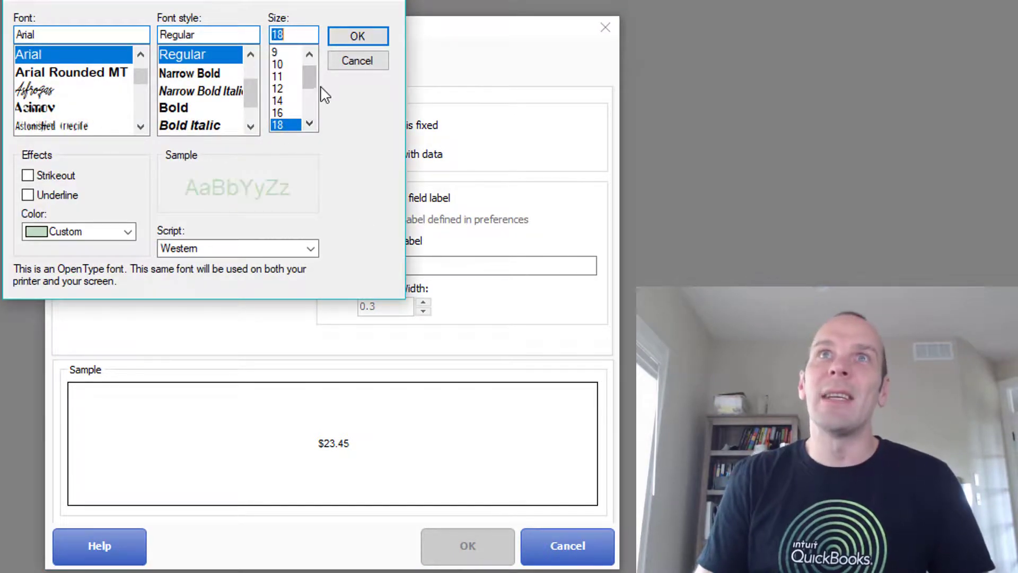
pyautogui.click(351, 35)
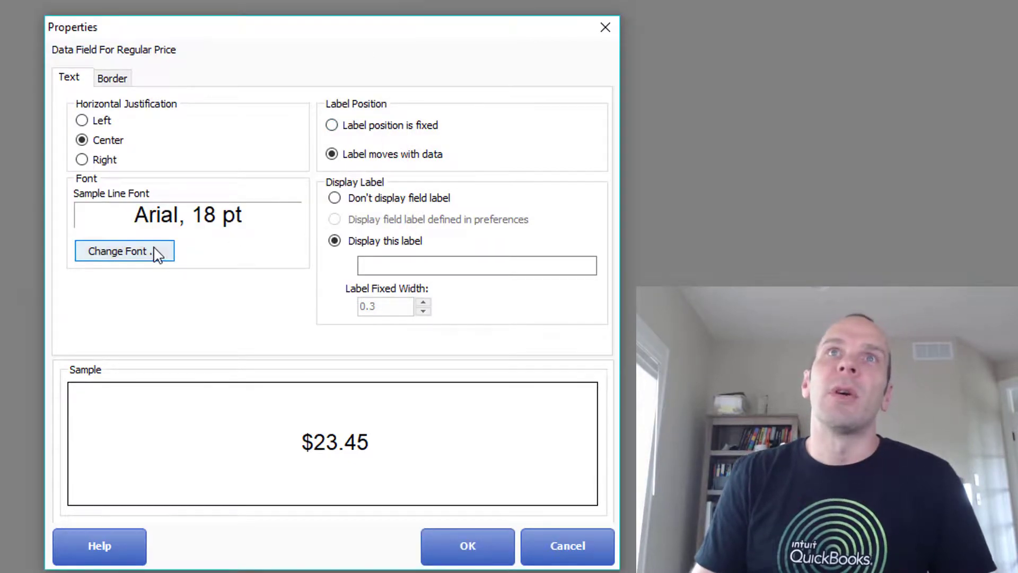
# - Remove the left, top, right and bottom borders from the regular price field and apply its properties
pyautogui.click(112, 78)
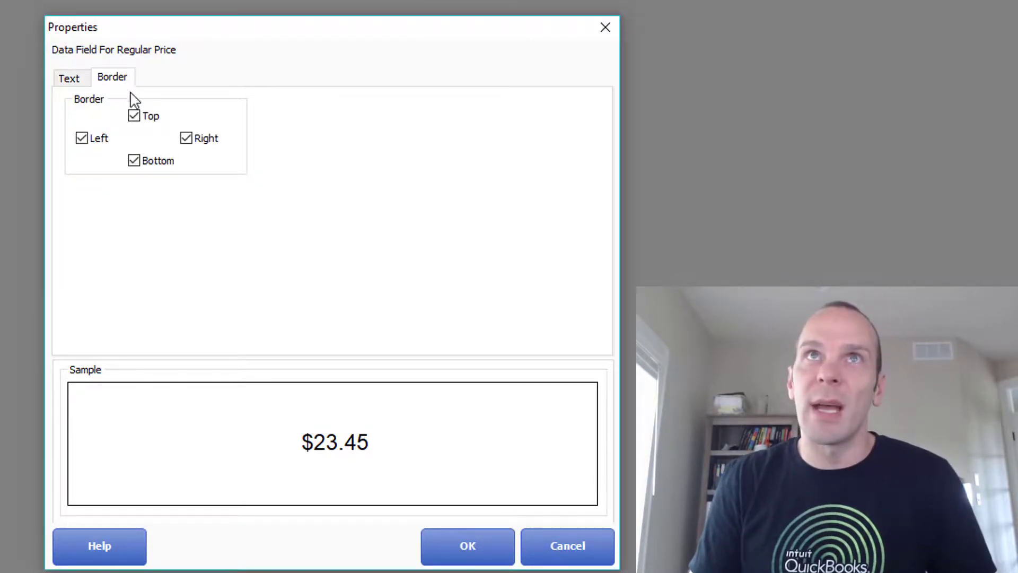
pyautogui.click(82, 138)
pyautogui.click(133, 116)
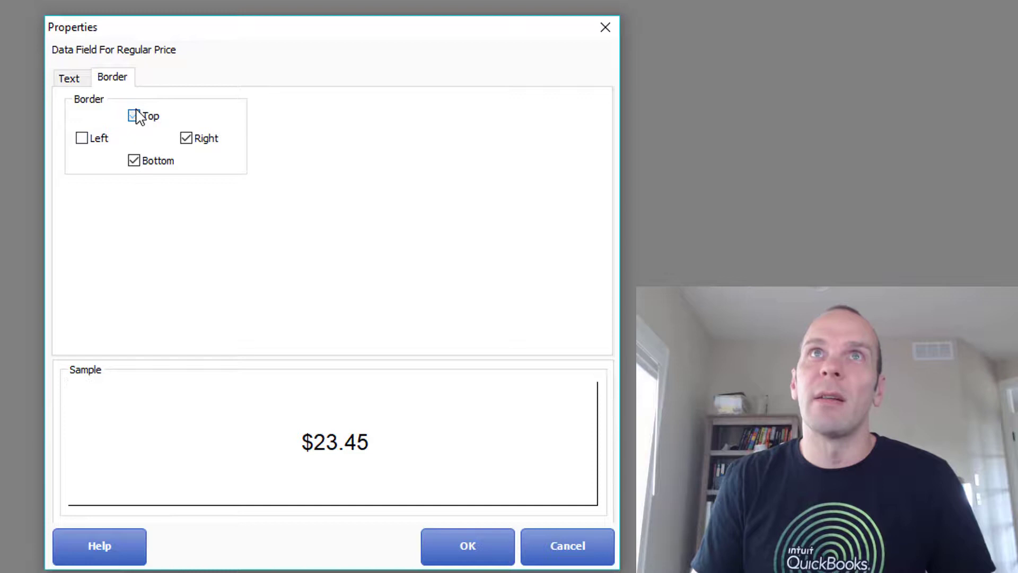
pyautogui.click(196, 143)
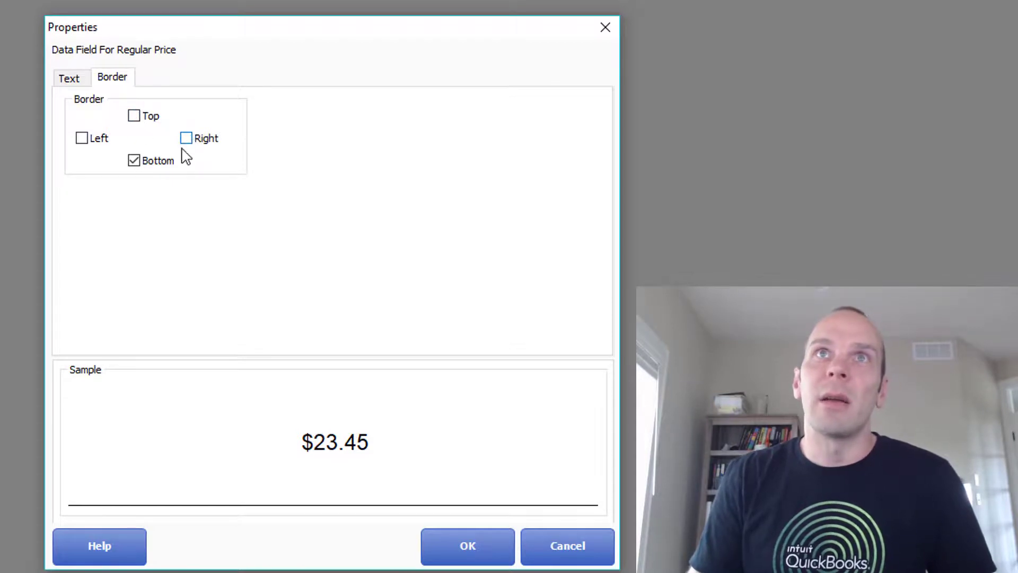
pyautogui.click(135, 161)
pyautogui.click(476, 550)
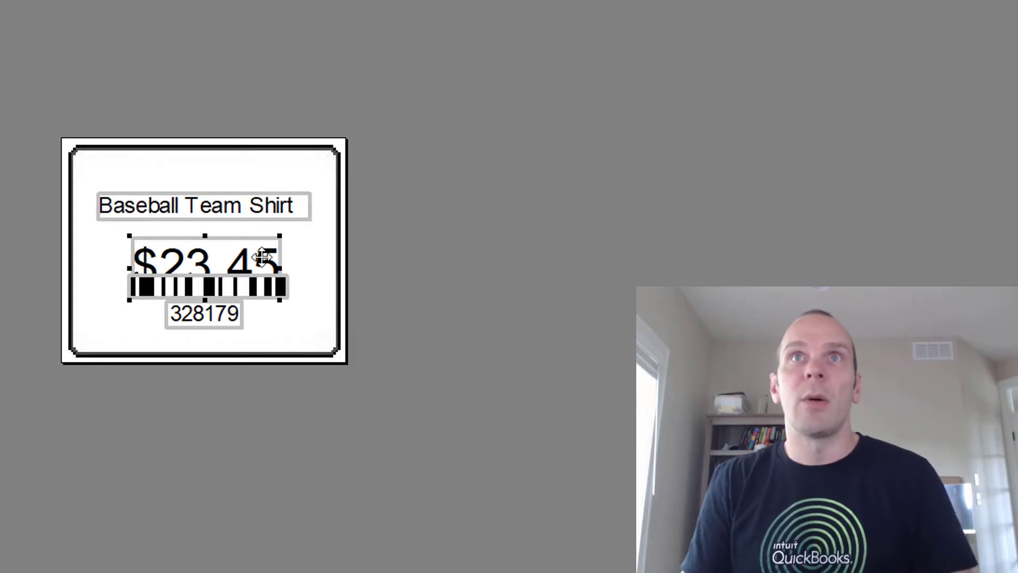
# - Nudge the enlarged price field up until it fits between the item name and the barcode
pyautogui.press('Up')
pyautogui.press('Up')
pyautogui.press('Up')
pyautogui.press('Up')
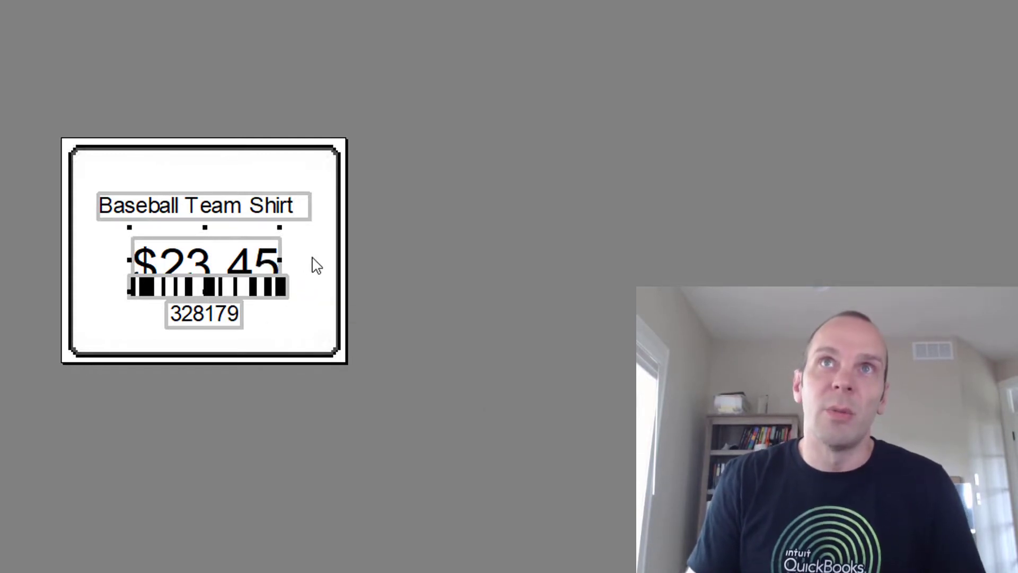
pyautogui.press('Up')
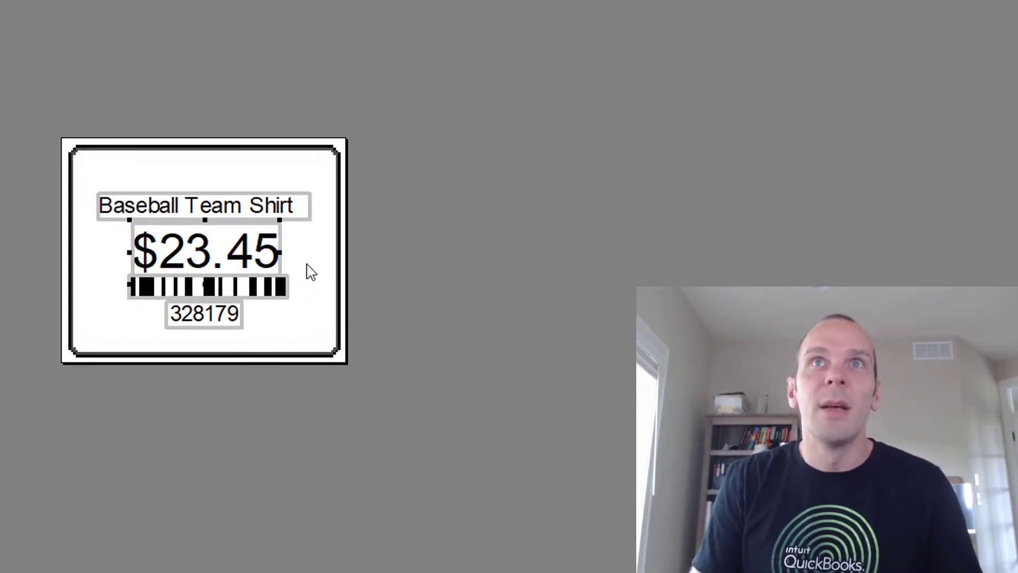
pyautogui.press('Up')
pyautogui.press('Up')
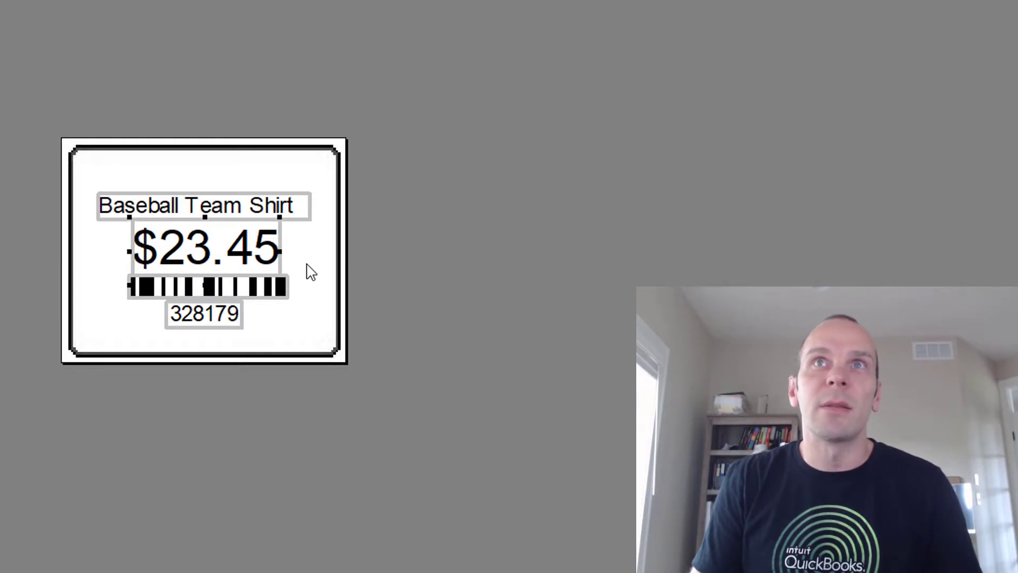
# - Add a text label reading "Ultimate Store" to the tag with center horizontal justification
pyautogui.click(237, 177)
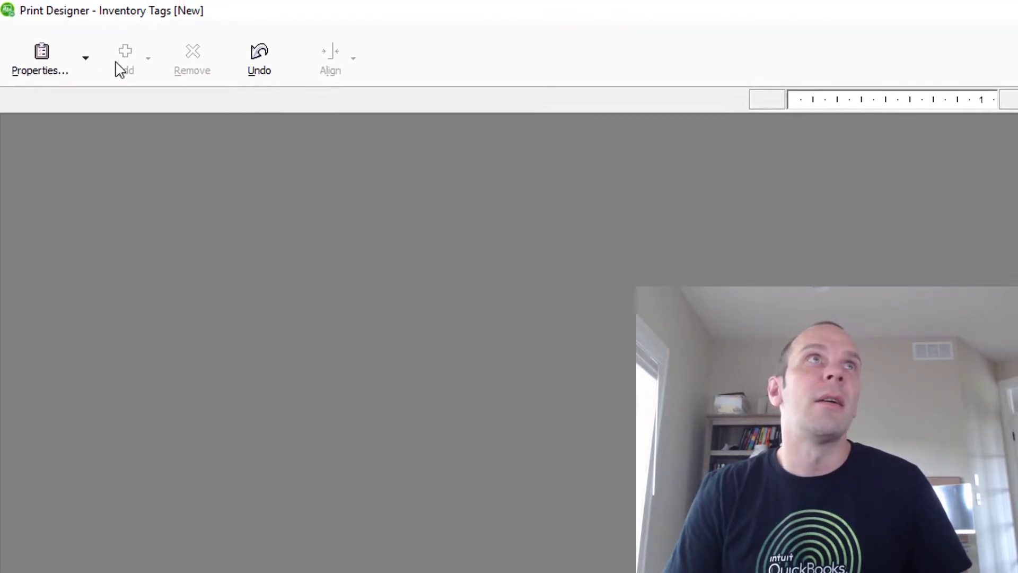
pyautogui.click(86, 57)
pyautogui.click(120, 55)
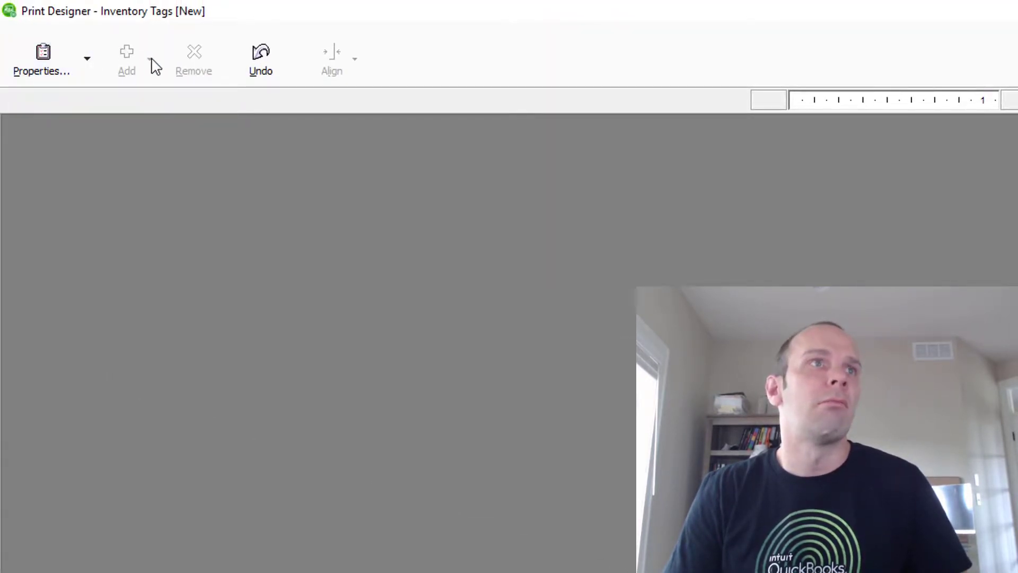
pyautogui.click(795, 530)
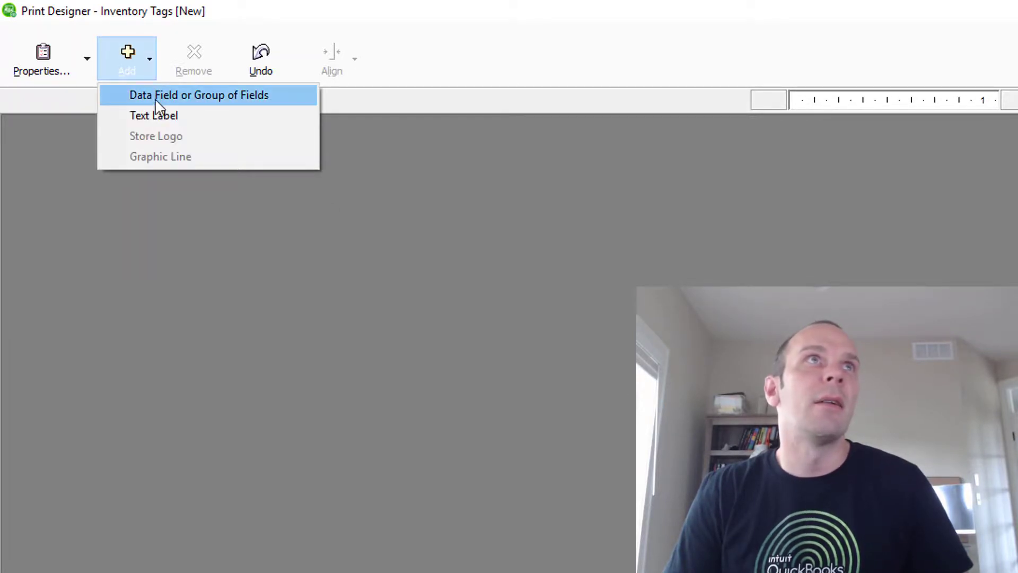
pyautogui.click(155, 112)
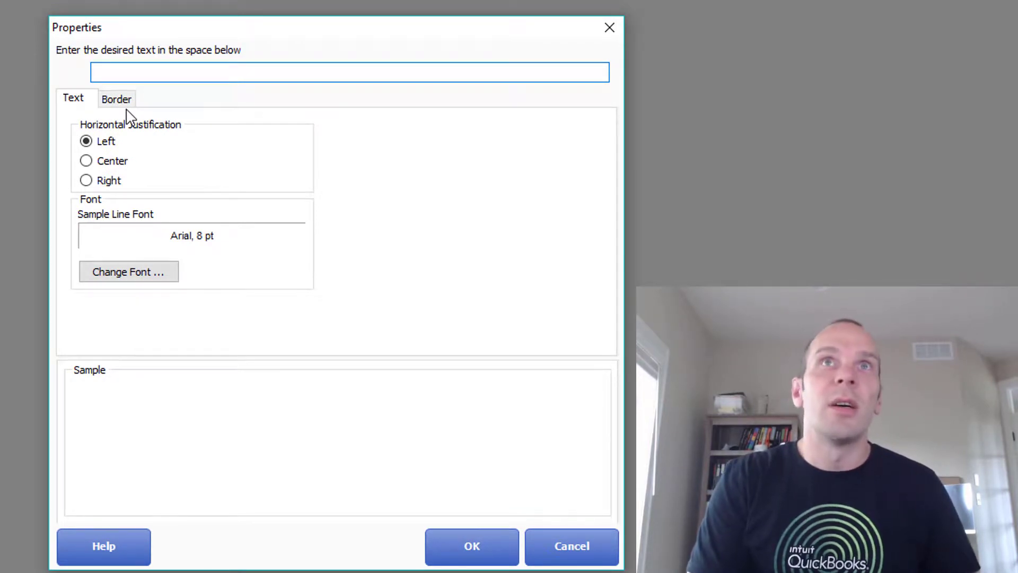
pyautogui.write('Ultimate')
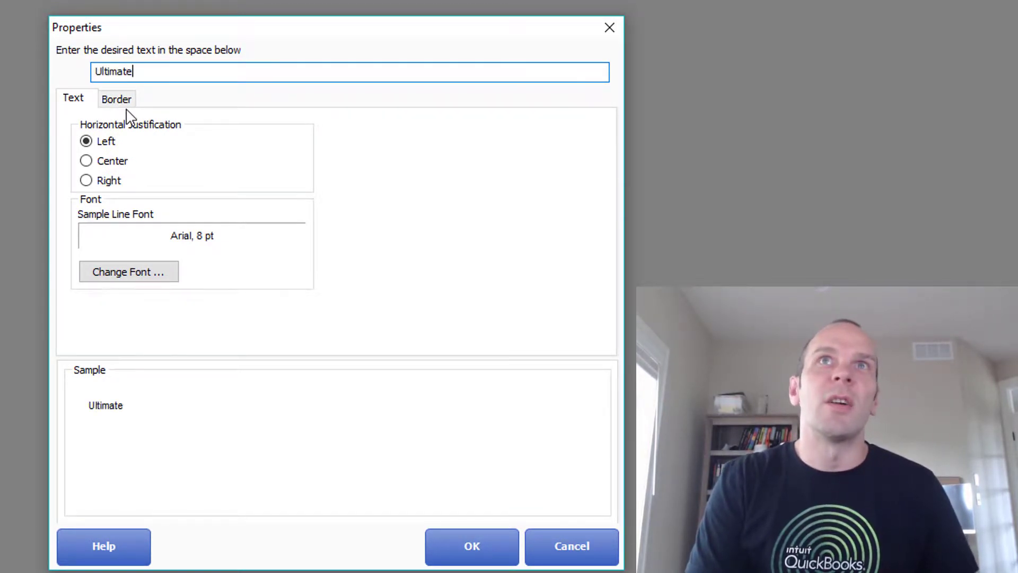
pyautogui.write(' Store')
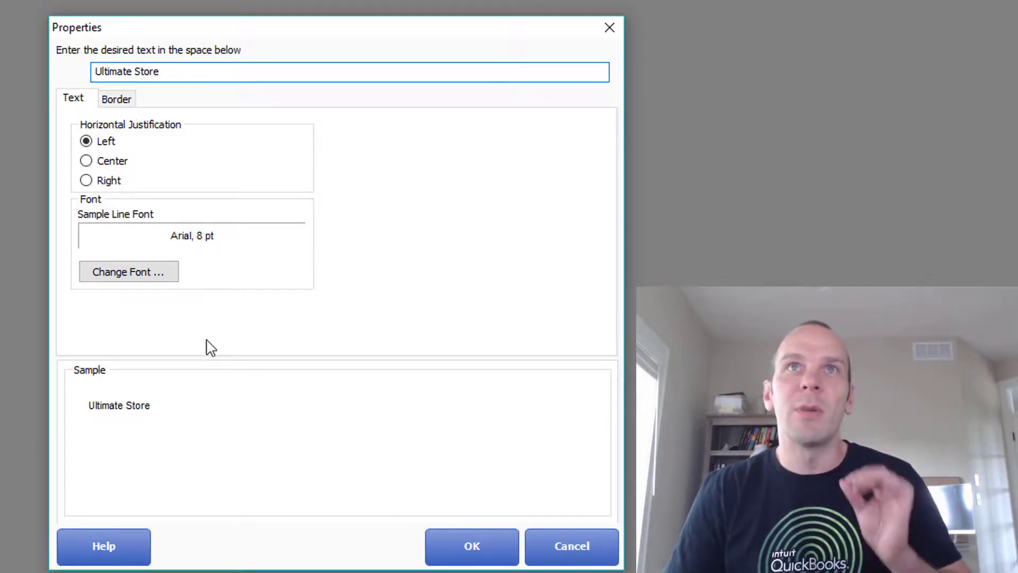
pyautogui.click(86, 160)
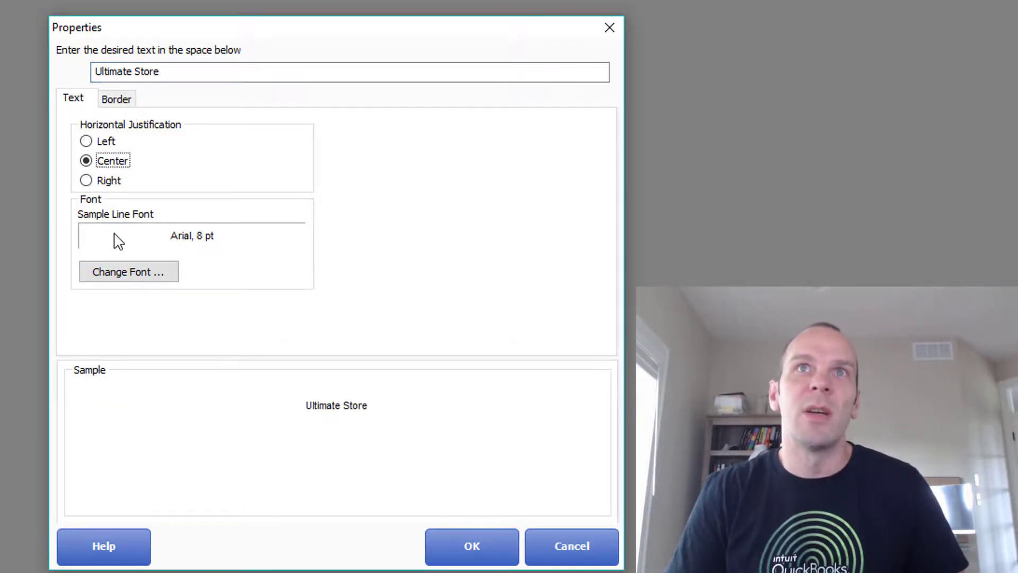
# - Set the new label's font to Snott SemiBold at 12 pt and place the label on the tag
pyautogui.click(127, 273)
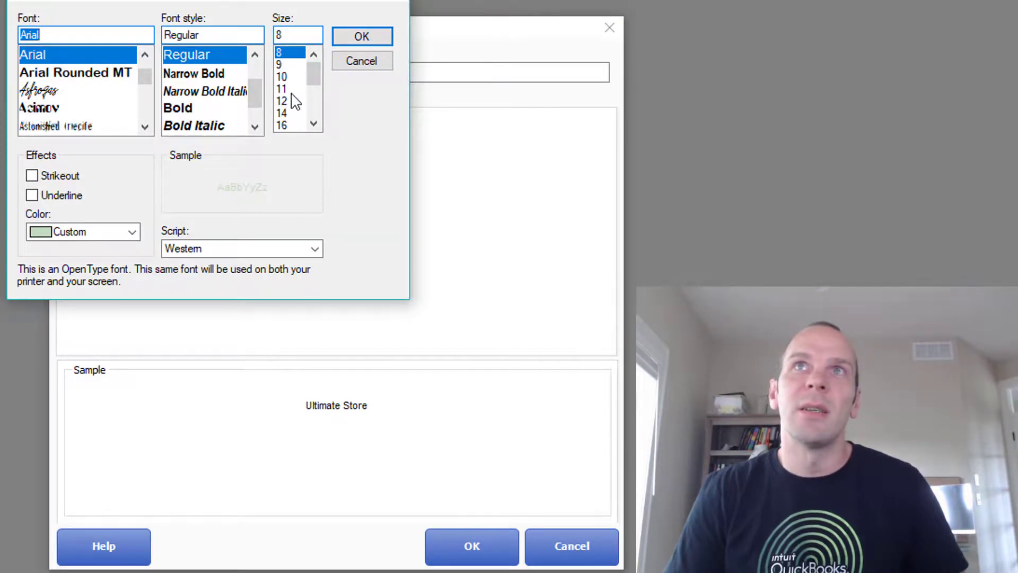
pyautogui.click(292, 101)
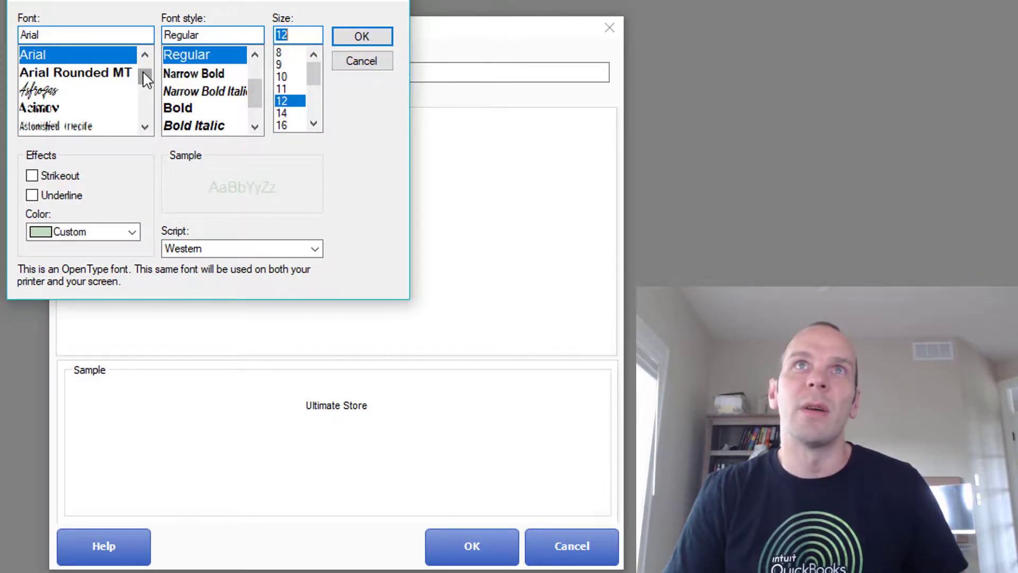
pyautogui.moveTo(143, 74); pyautogui.dragTo(145, 105)
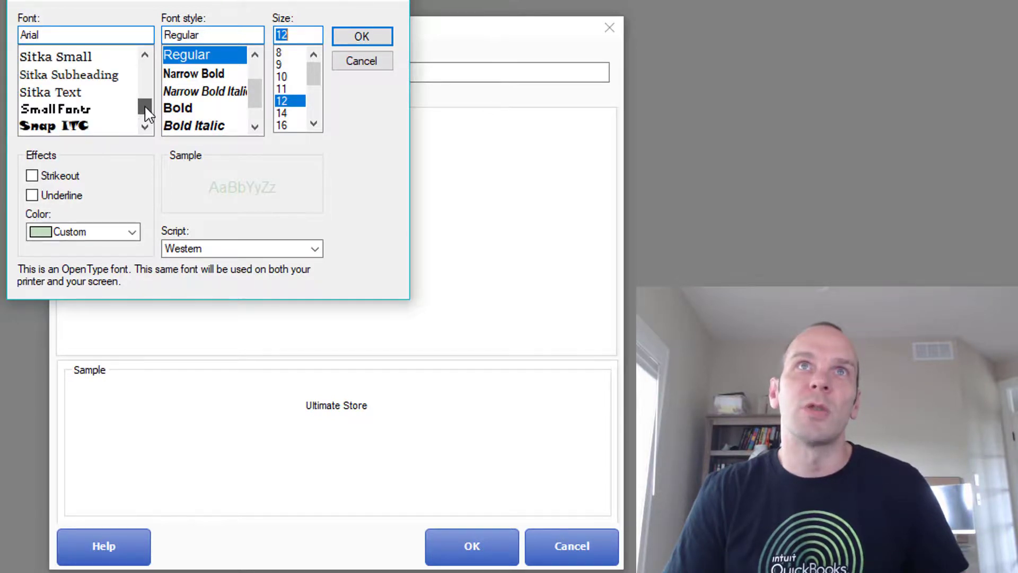
pyautogui.click(144, 128)
pyautogui.click(145, 127)
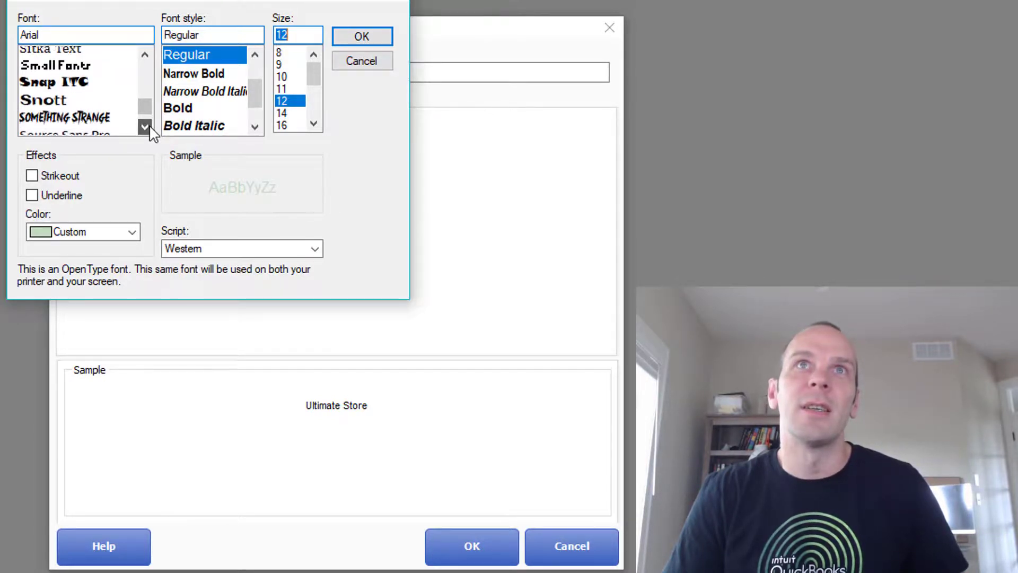
pyautogui.click(145, 127)
pyautogui.click(71, 90)
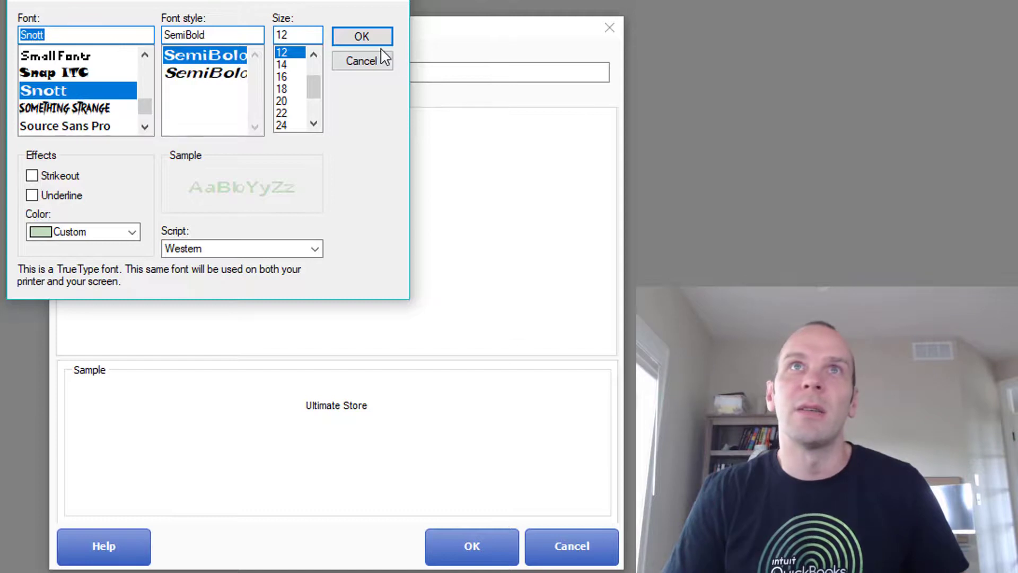
pyautogui.click(362, 37)
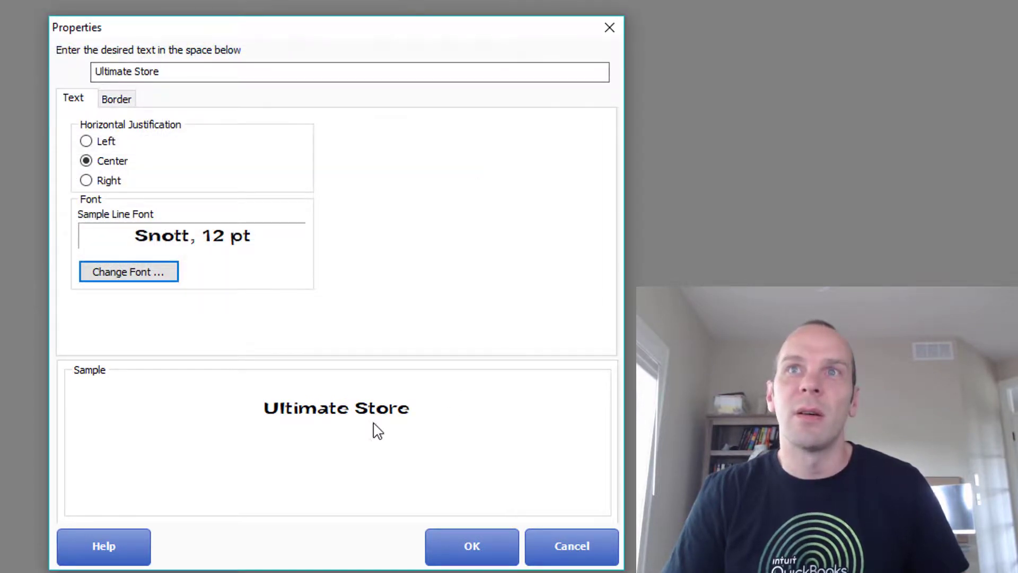
pyautogui.click(494, 548)
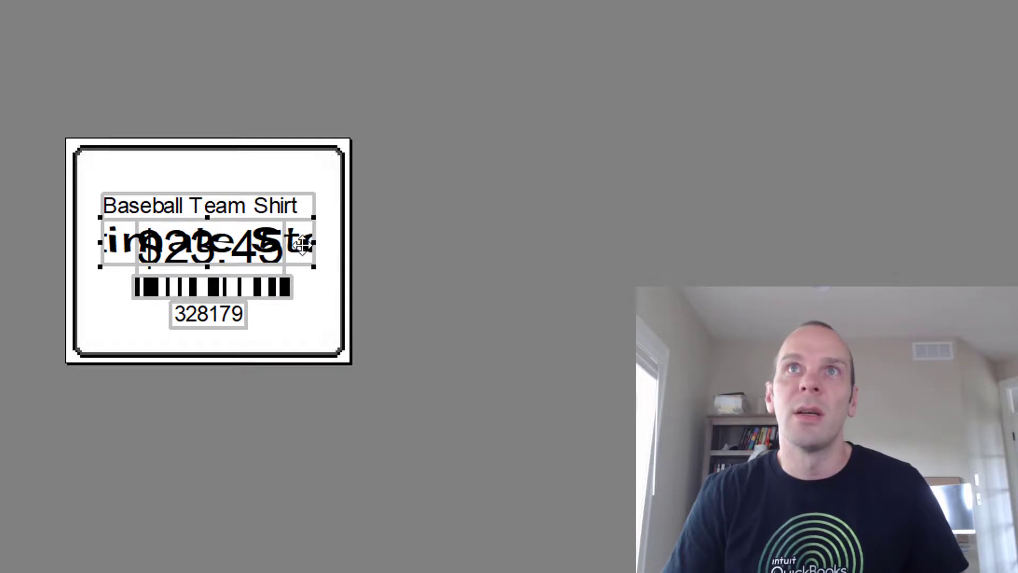
# - Move the store name label up over the item name and nudge the item number up closer to the barcode
pyautogui.moveTo(299, 218); pyautogui.dragTo(302, 173)
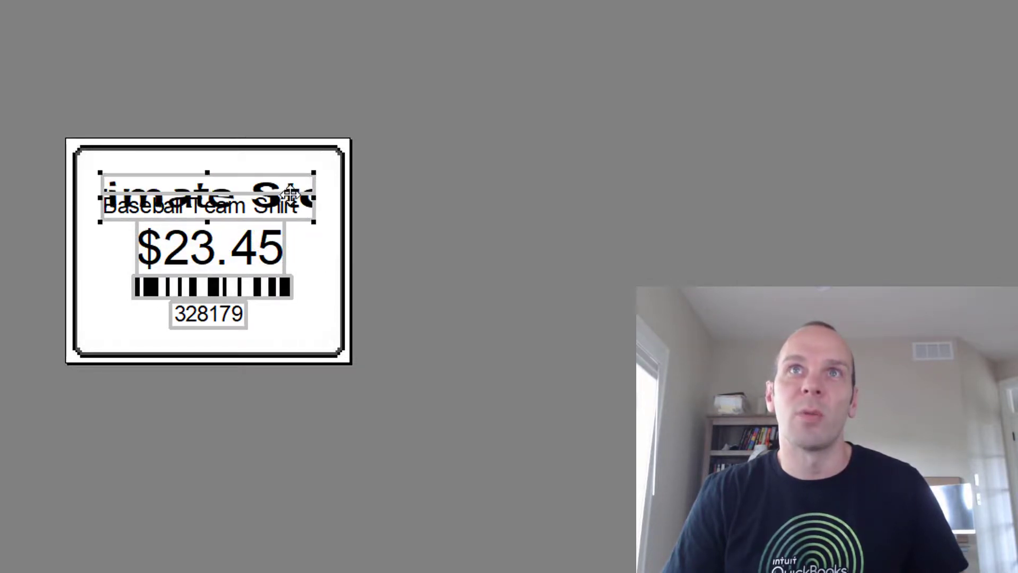
pyautogui.click(215, 325)
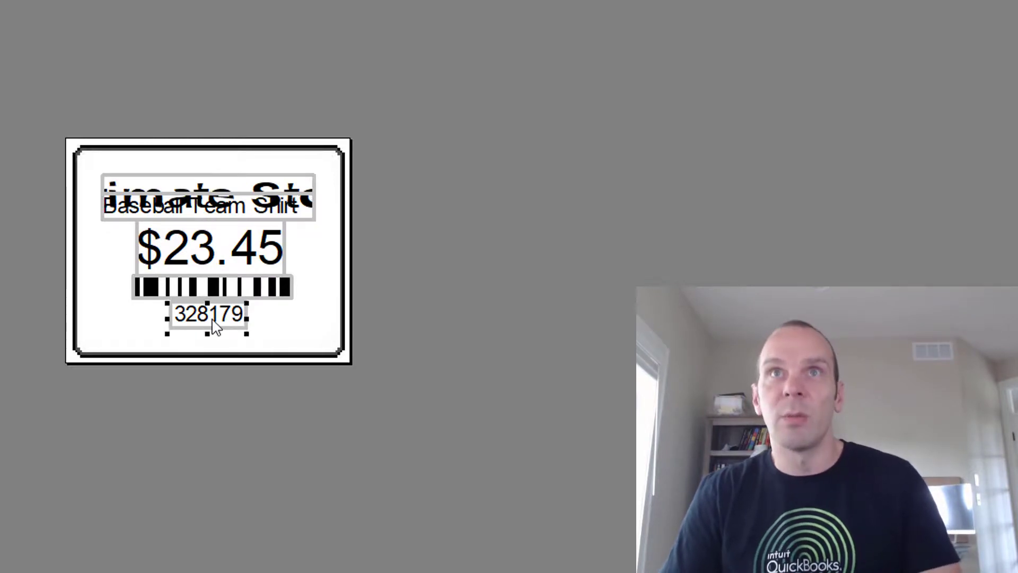
pyautogui.moveTo(215, 326); pyautogui.dragTo(216, 322)
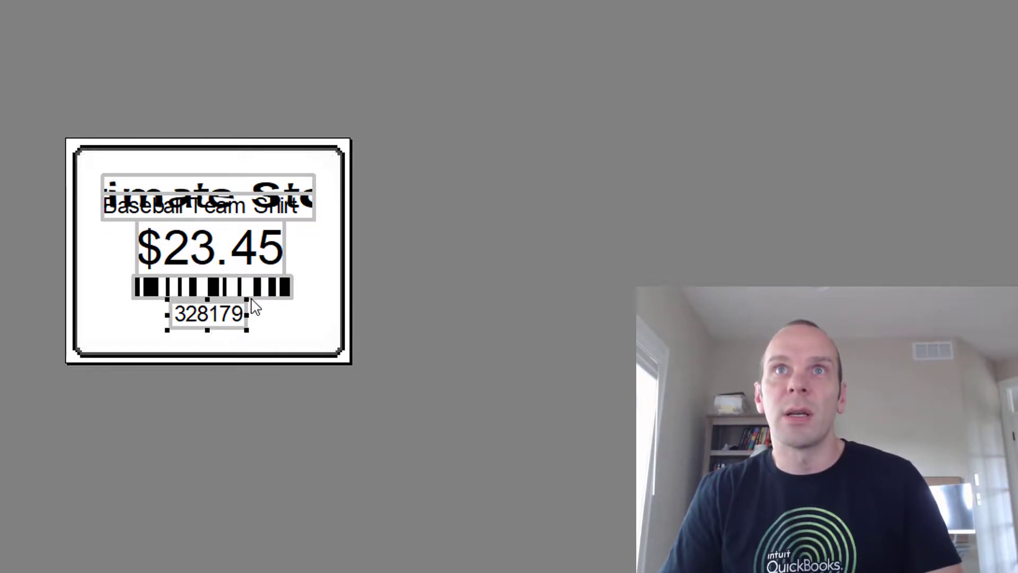
# - Change the store name label's font to Shortcut Bold at 10 pt and apply it
pyautogui.doubleClick(278, 189)
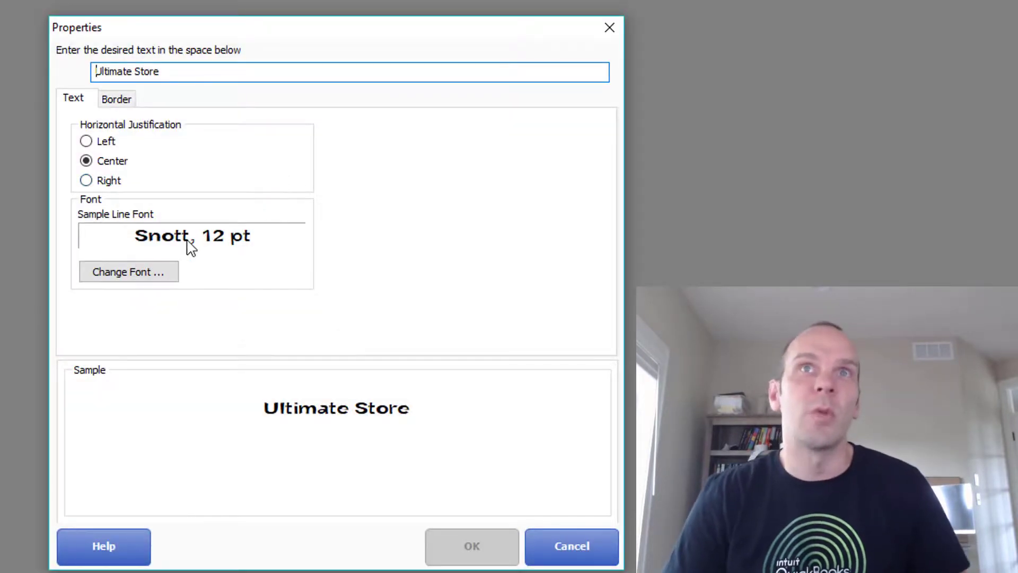
pyautogui.click(162, 279)
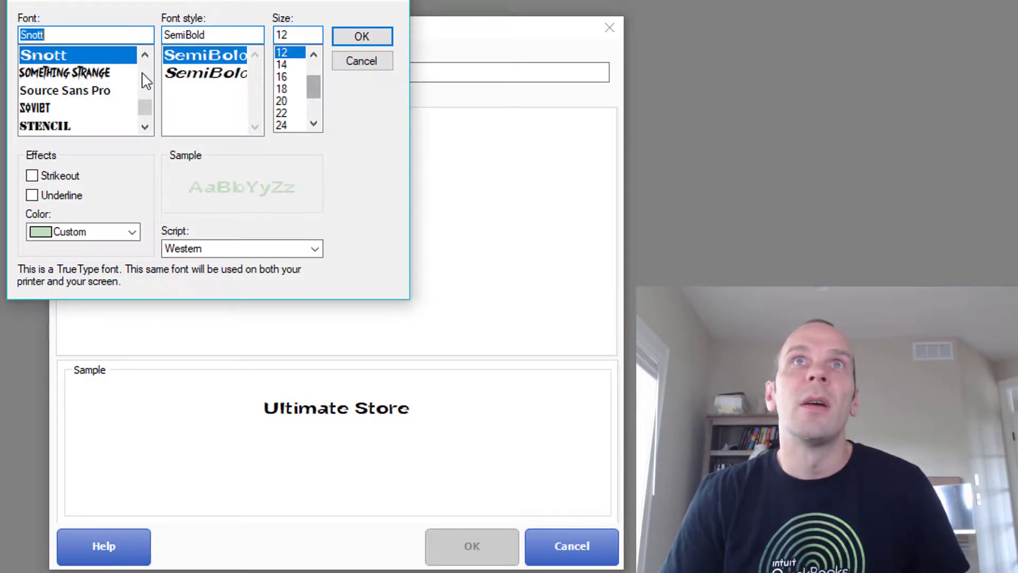
pyautogui.scroll(2, 148, 76)
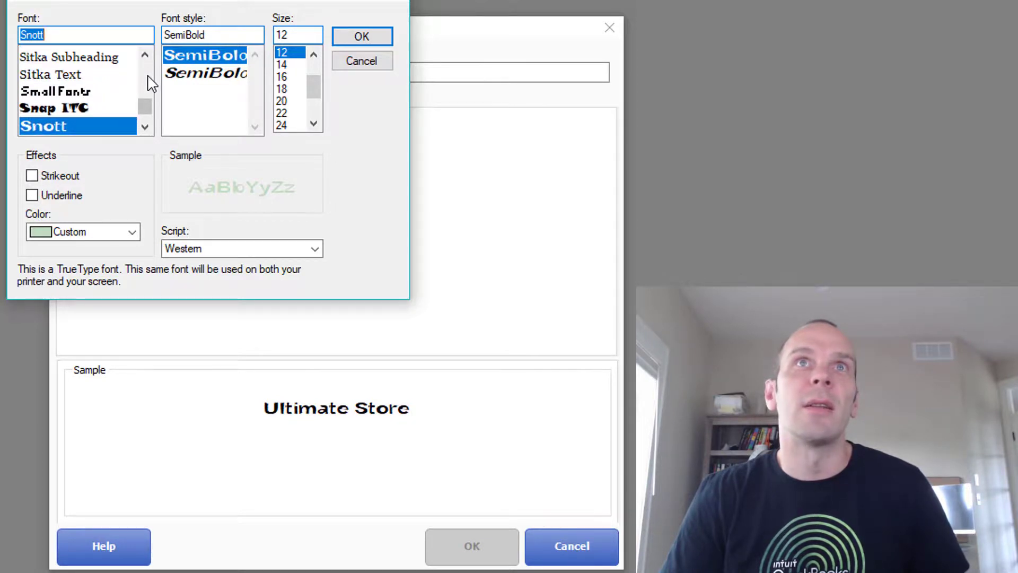
pyautogui.scroll(2, 150, 81)
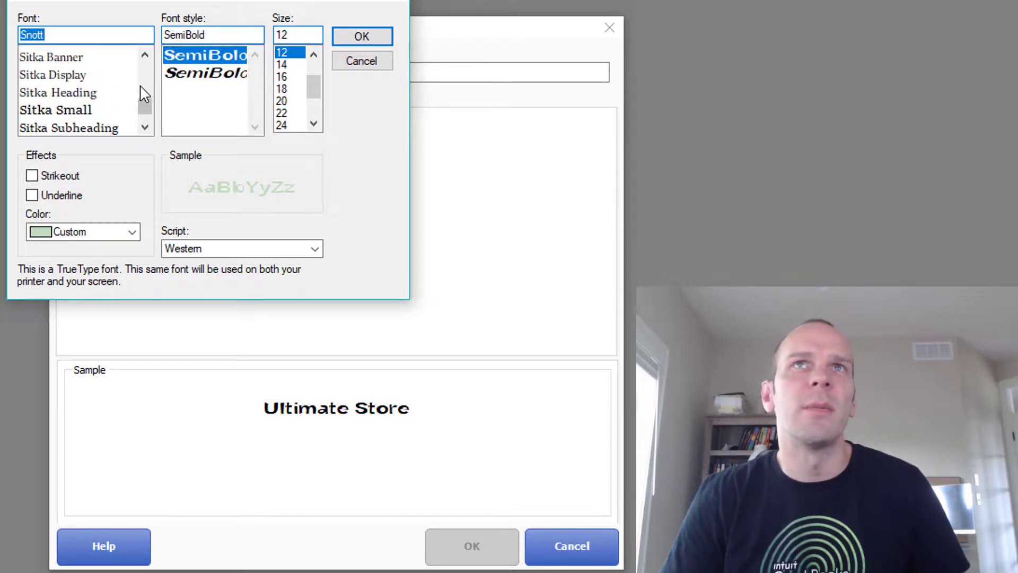
pyautogui.scroll(3, 148, 78)
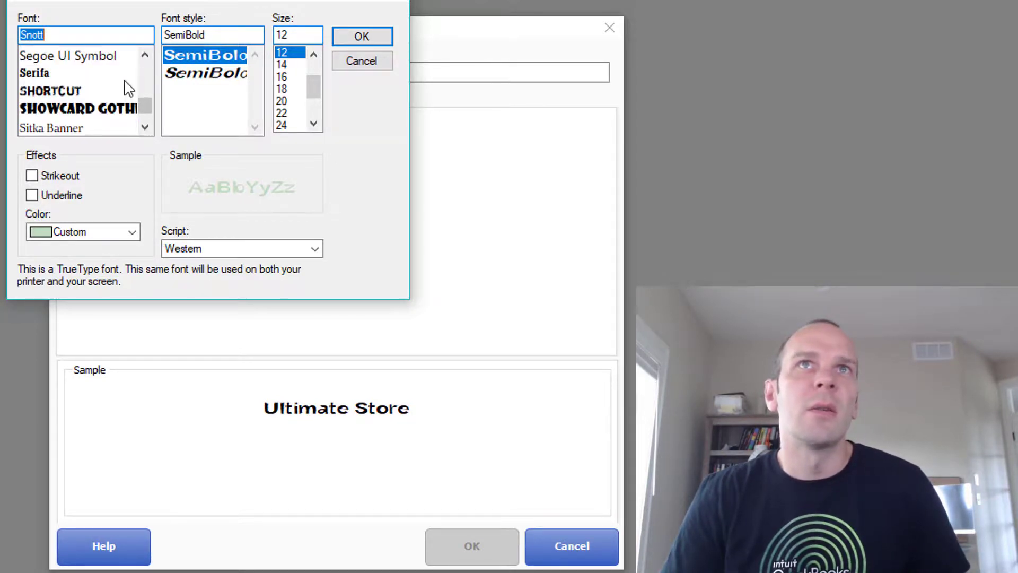
pyautogui.click(106, 90)
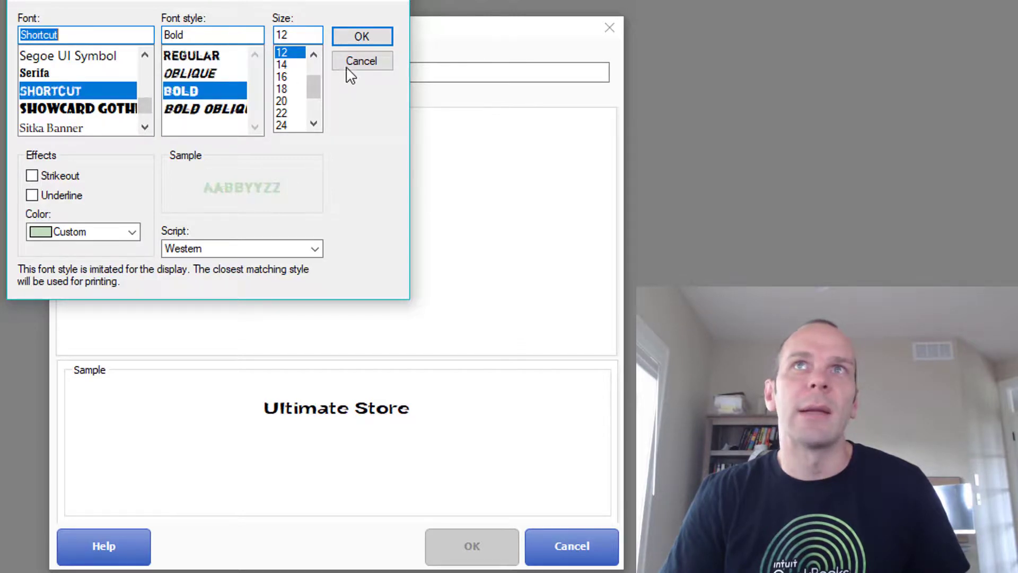
pyautogui.click(313, 55)
pyautogui.click(313, 55)
pyautogui.click(285, 53)
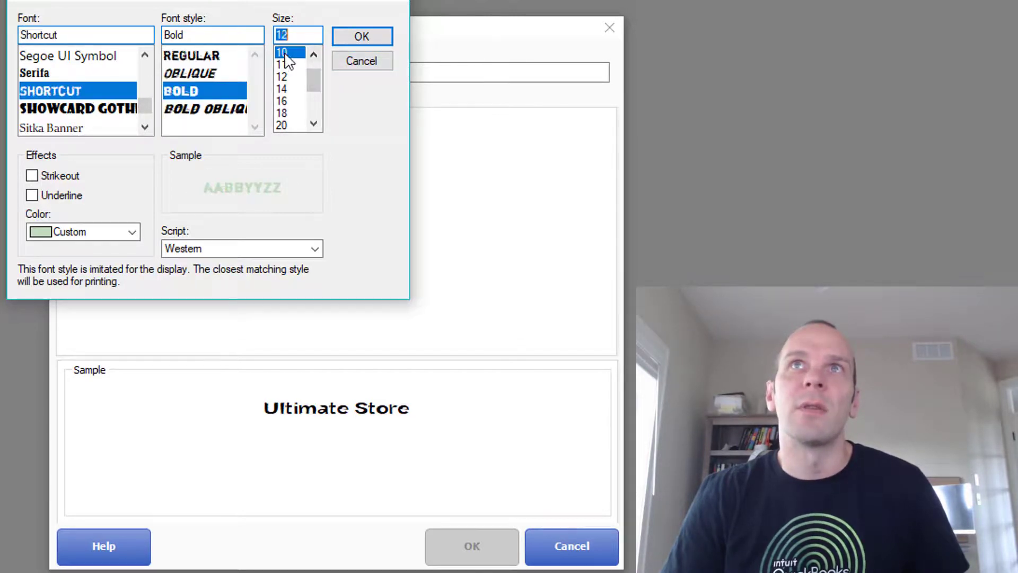
pyautogui.click(362, 37)
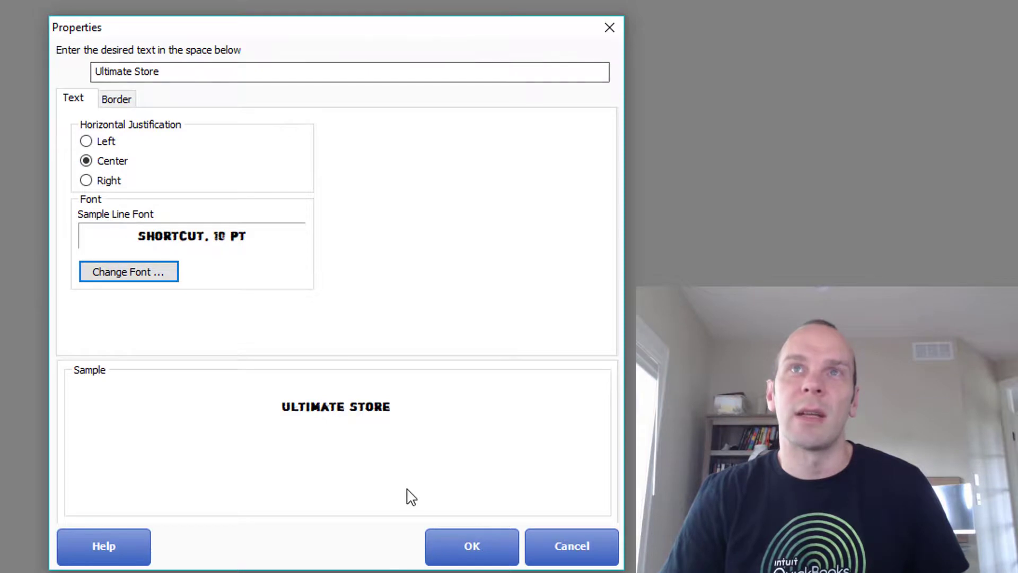
pyautogui.click(460, 545)
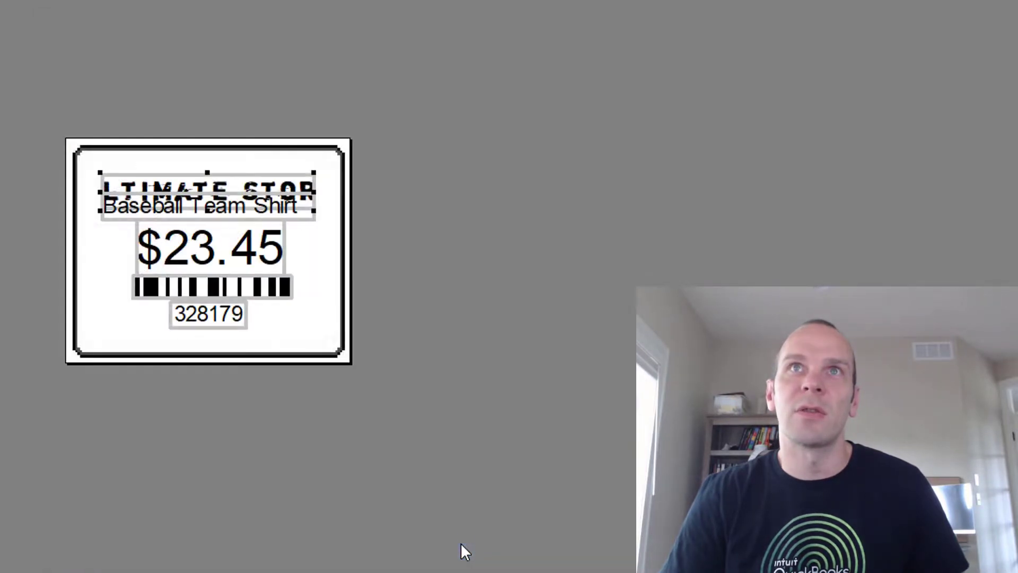
# - Reduce the store name label's font size to 9 pt and apply it
pyautogui.doubleClick(281, 180)
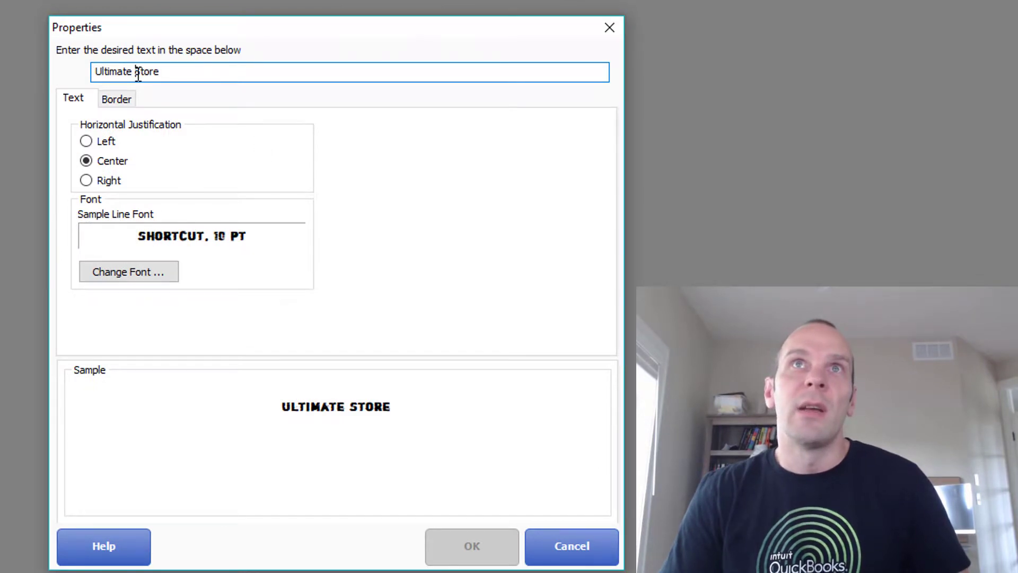
pyautogui.click(133, 276)
pyautogui.click(313, 54)
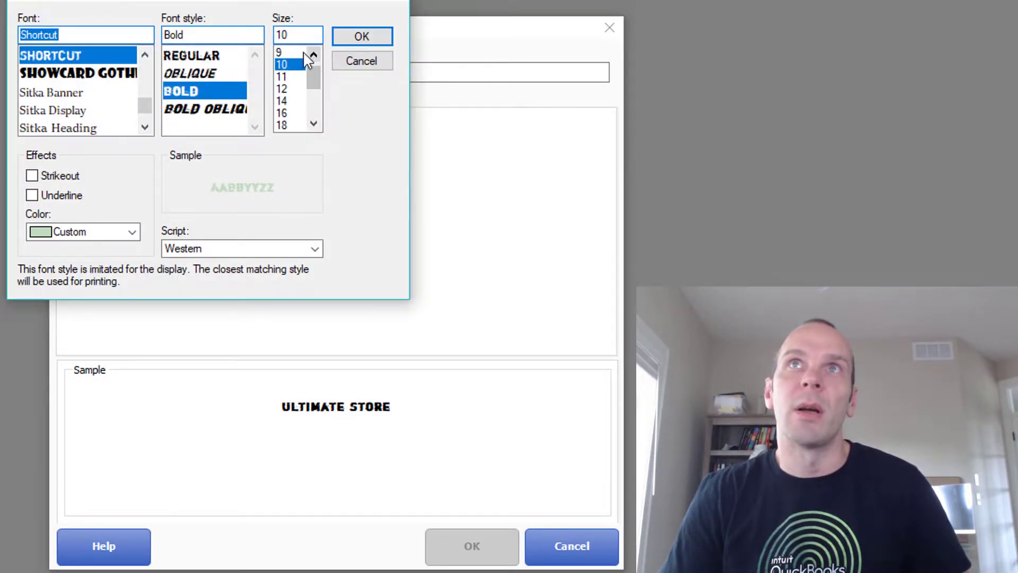
pyautogui.click(281, 52)
pyautogui.click(356, 37)
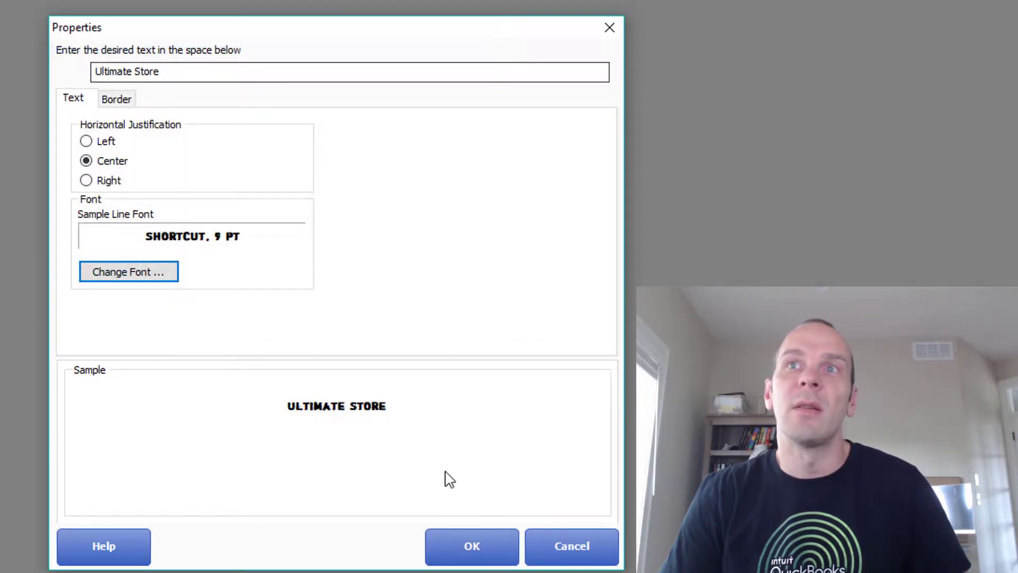
pyautogui.click(460, 546)
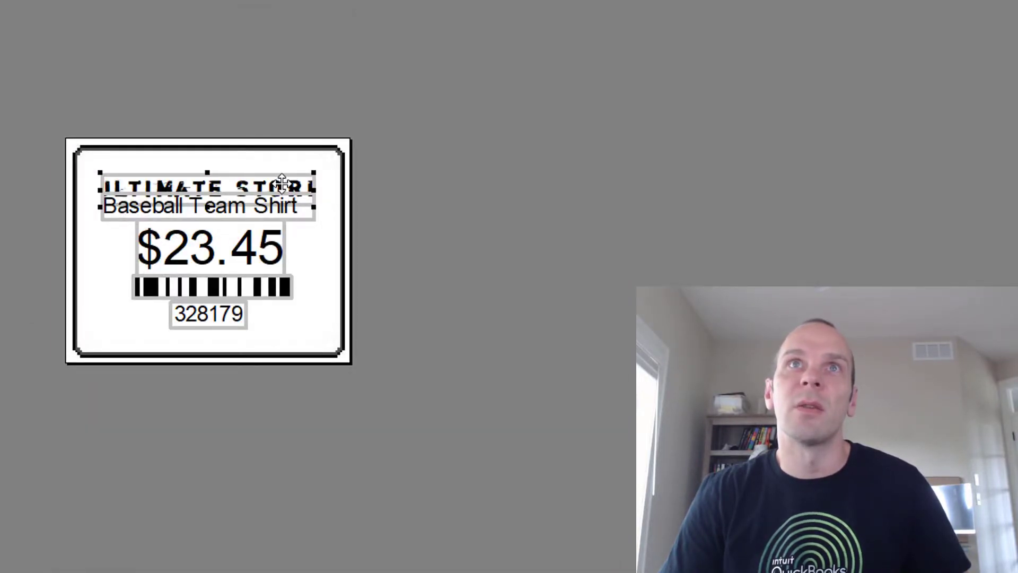
# - Change the store name label's text from Ultimate Store to Neat Stuff and apply it
pyautogui.doubleClick(281, 183)
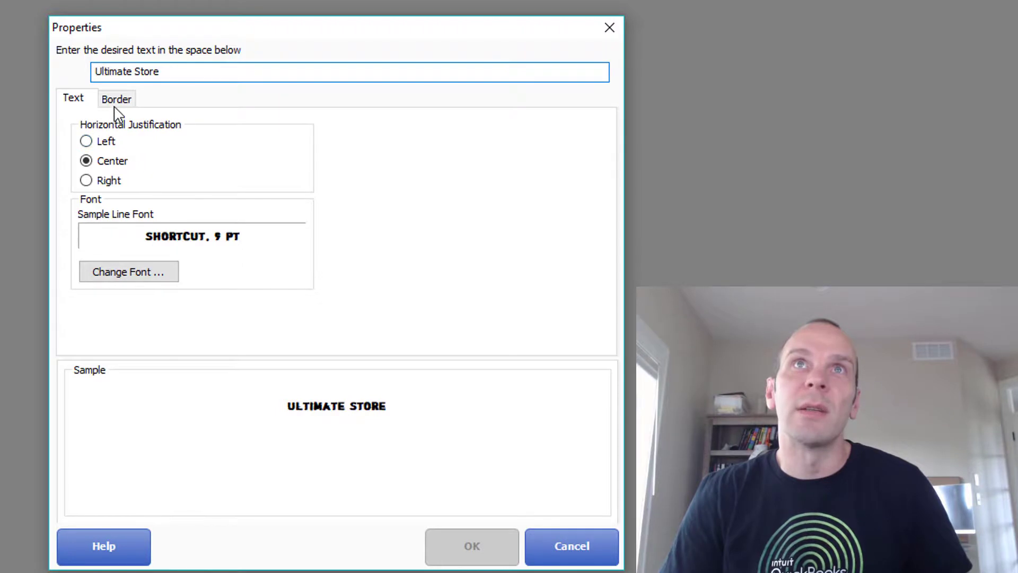
pyautogui.click(148, 277)
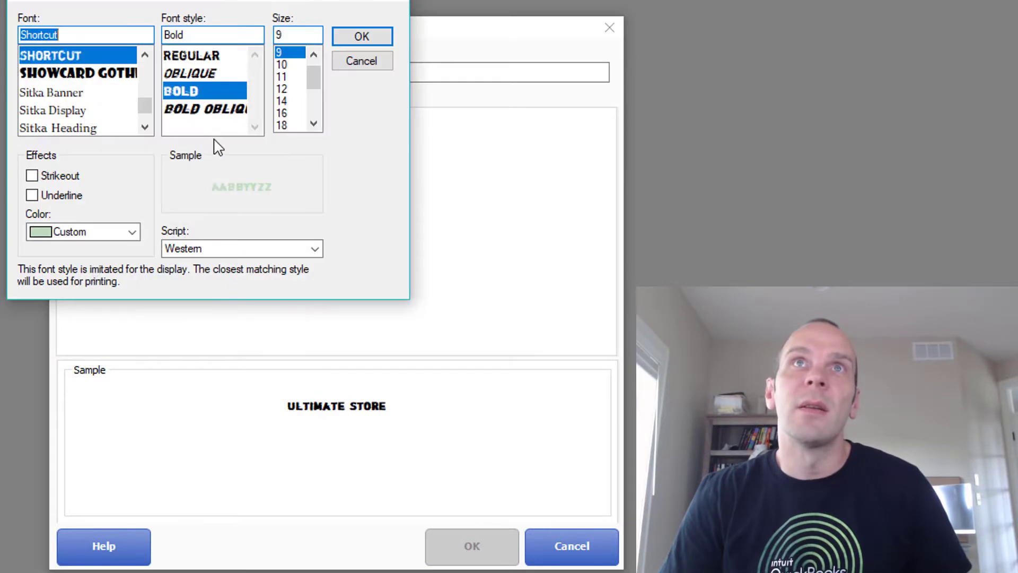
pyautogui.click(371, 63)
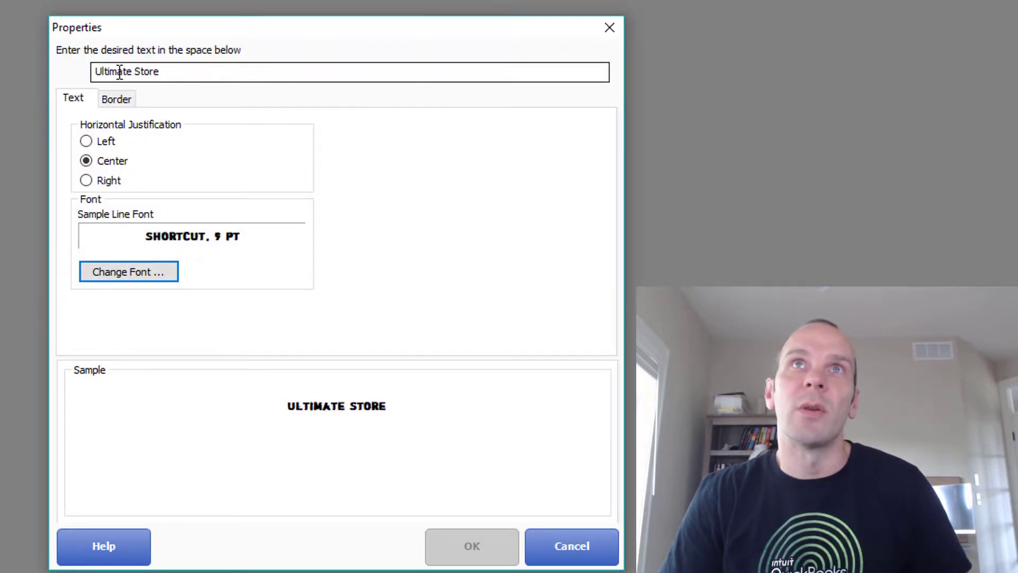
pyautogui.moveTo(169, 71); pyautogui.dragTo(3, 63)
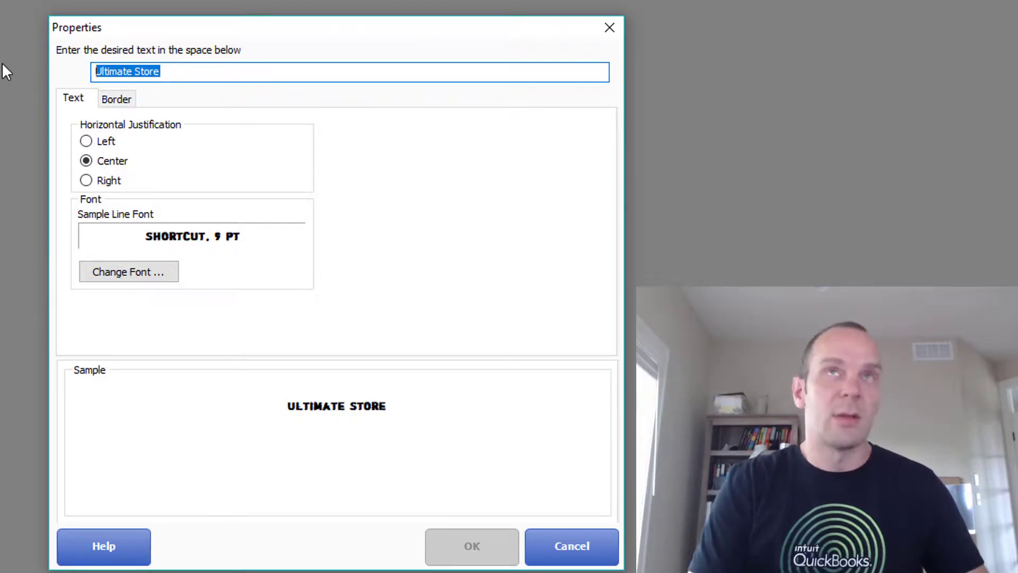
pyautogui.write('Neat Stuff')
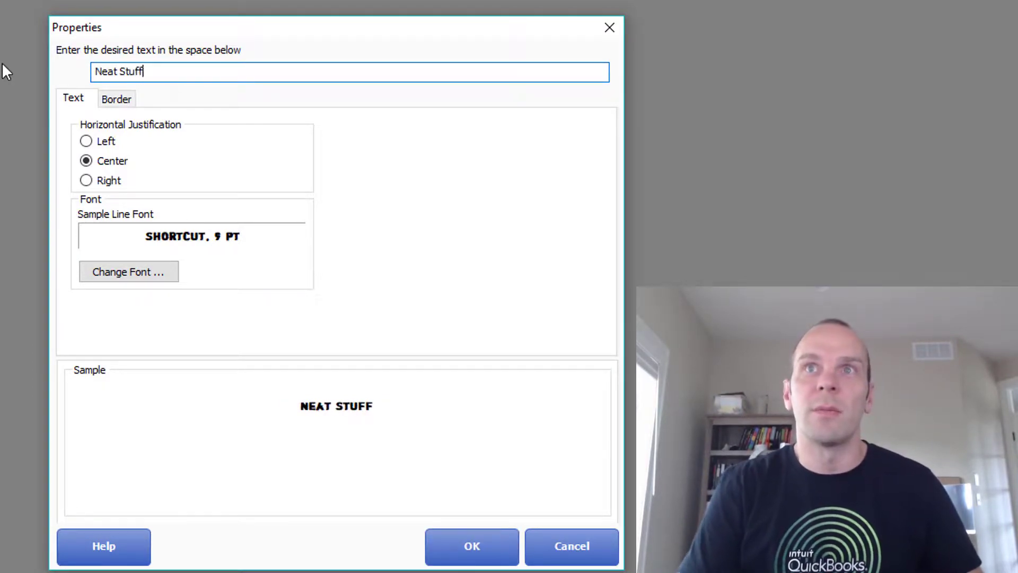
pyautogui.click(493, 530)
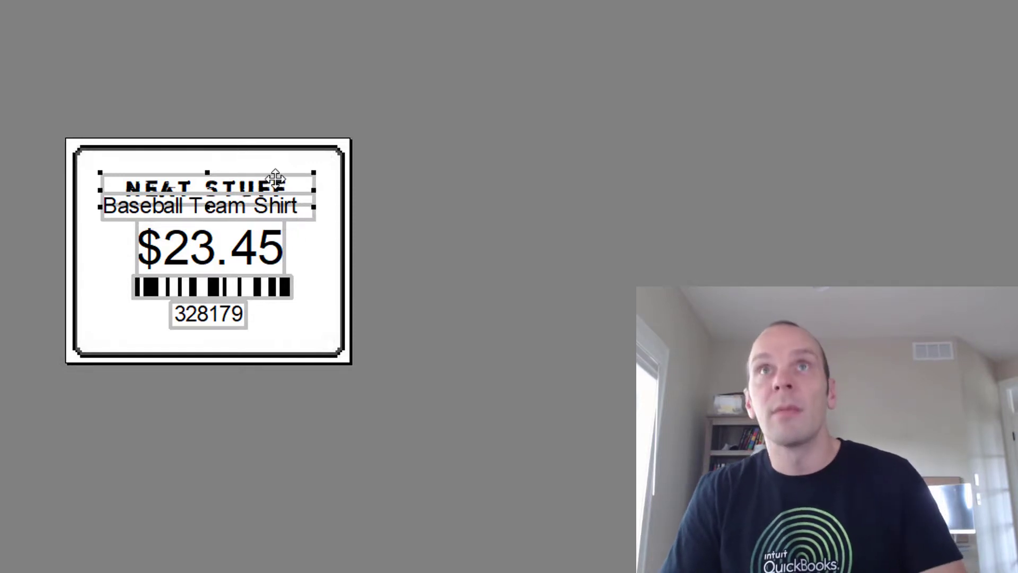
# - Nudge the item name field down so it clears the store name label
pyautogui.click(271, 215)
pyautogui.press('Down')
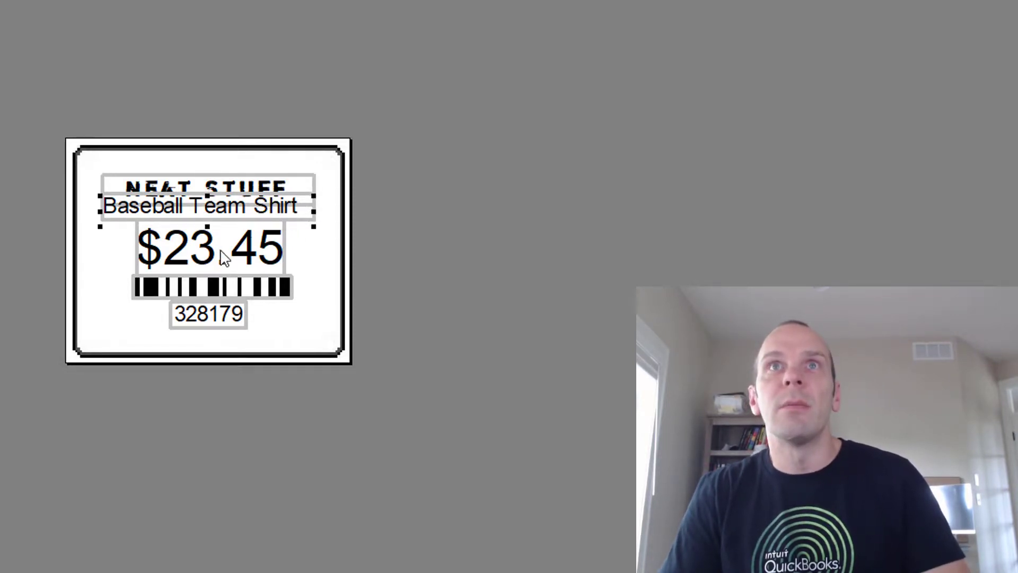
pyautogui.press('Down')
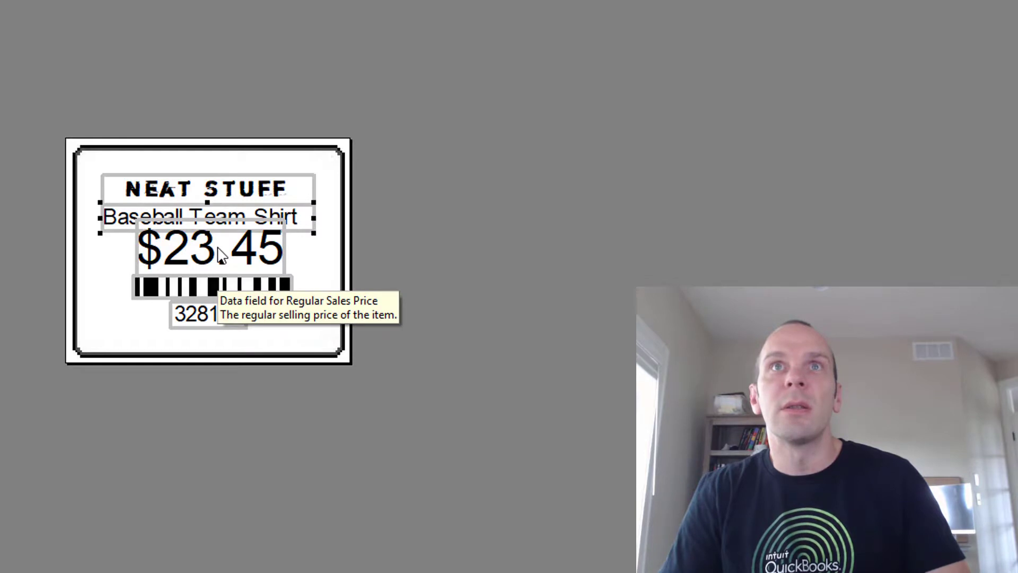
pyautogui.press('Up')
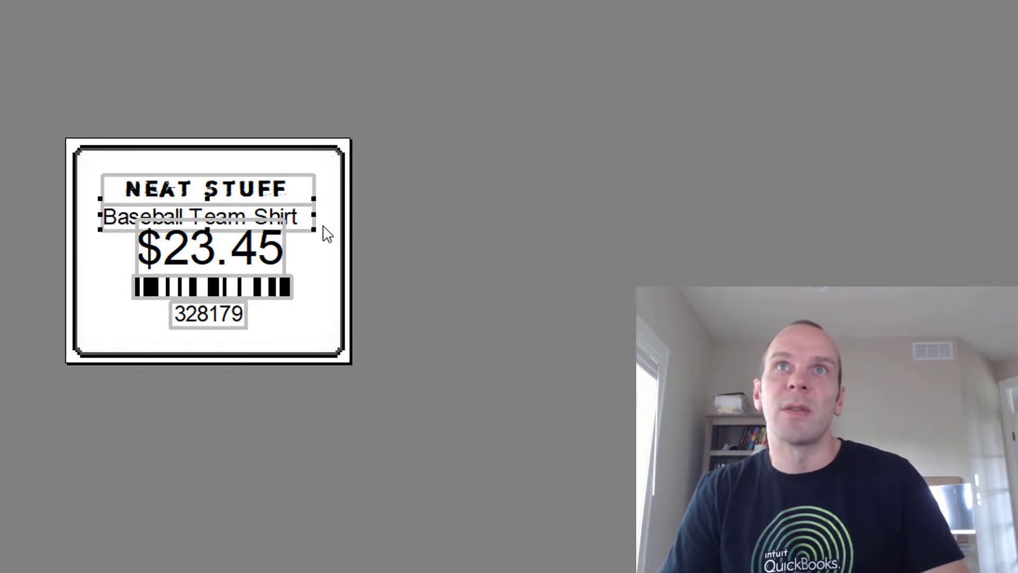
pyautogui.press('Down')
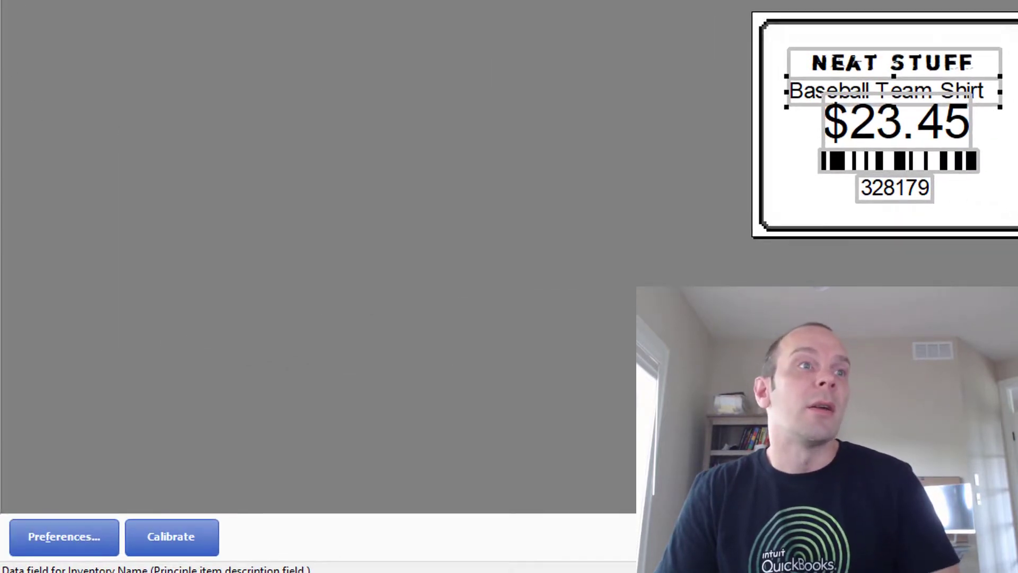
# - Turn off snapping of overlapping objects to their edges in the template preferences
pyautogui.click(81, 538)
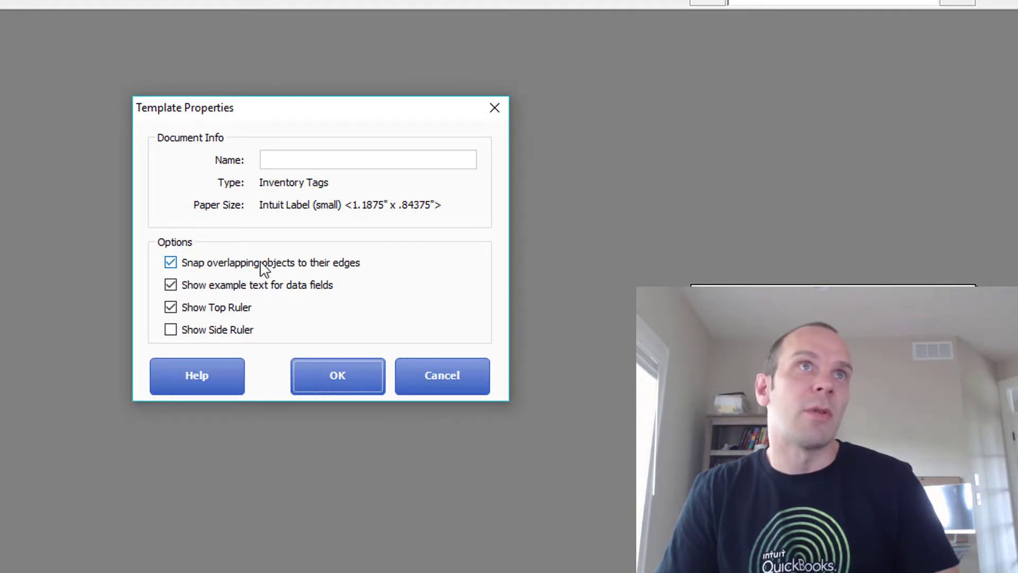
pyautogui.click(170, 263)
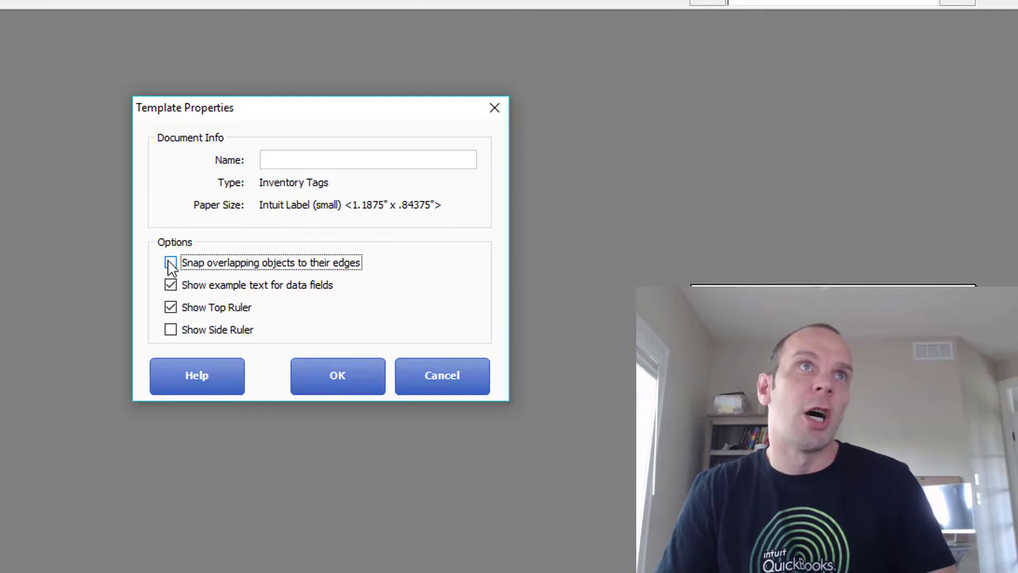
pyautogui.click(317, 378)
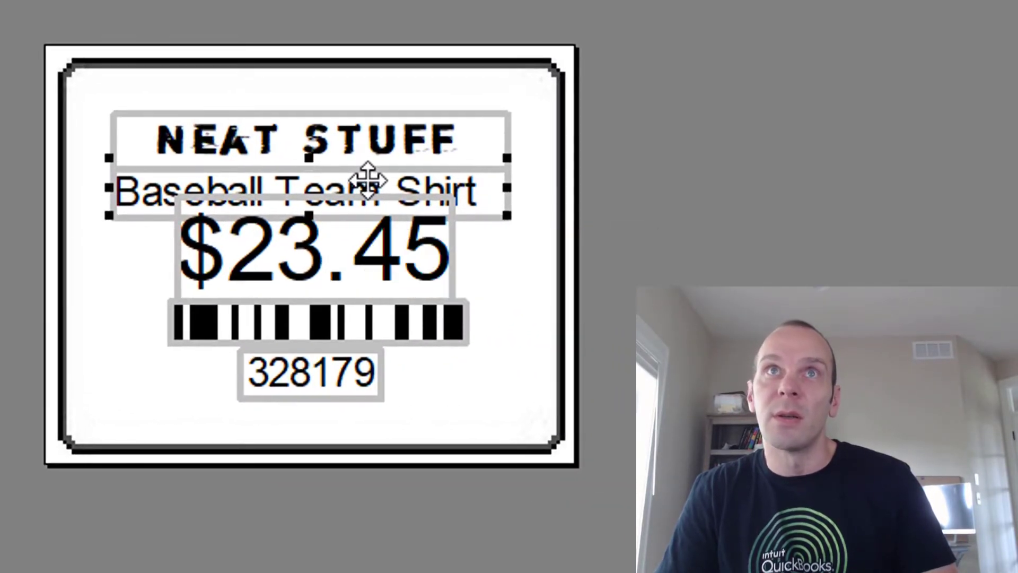
# - Fine-tune the item name field's vertical position so it sits between the store name label and the price
pyautogui.moveTo(368, 180); pyautogui.dragTo(368, 174)
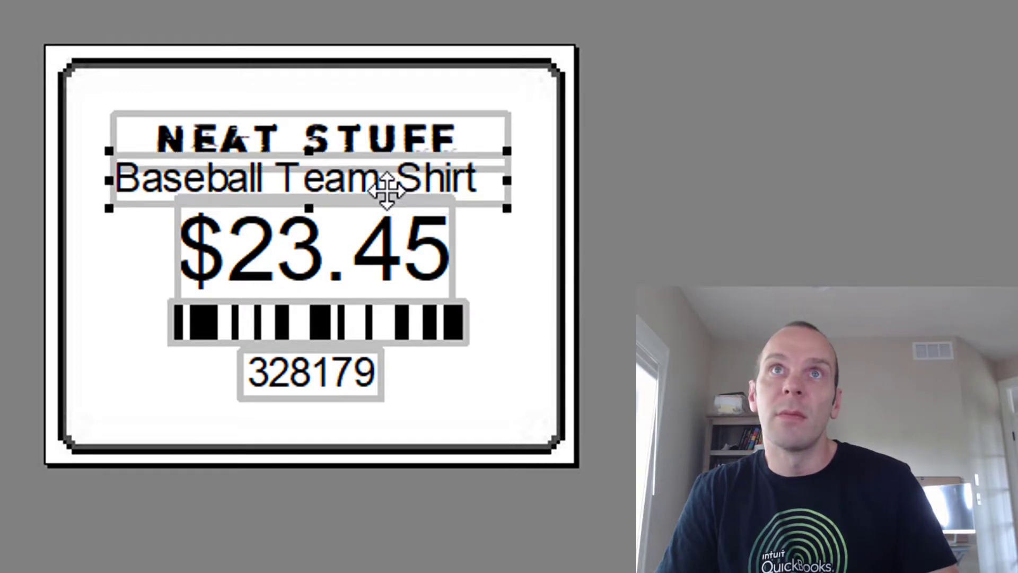
pyautogui.press('Down')
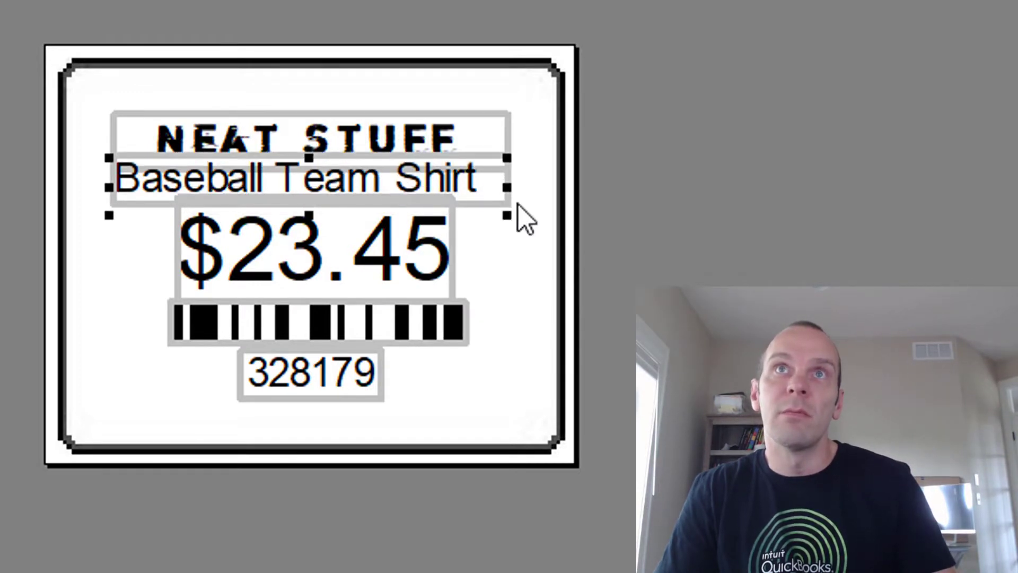
pyautogui.click(504, 288)
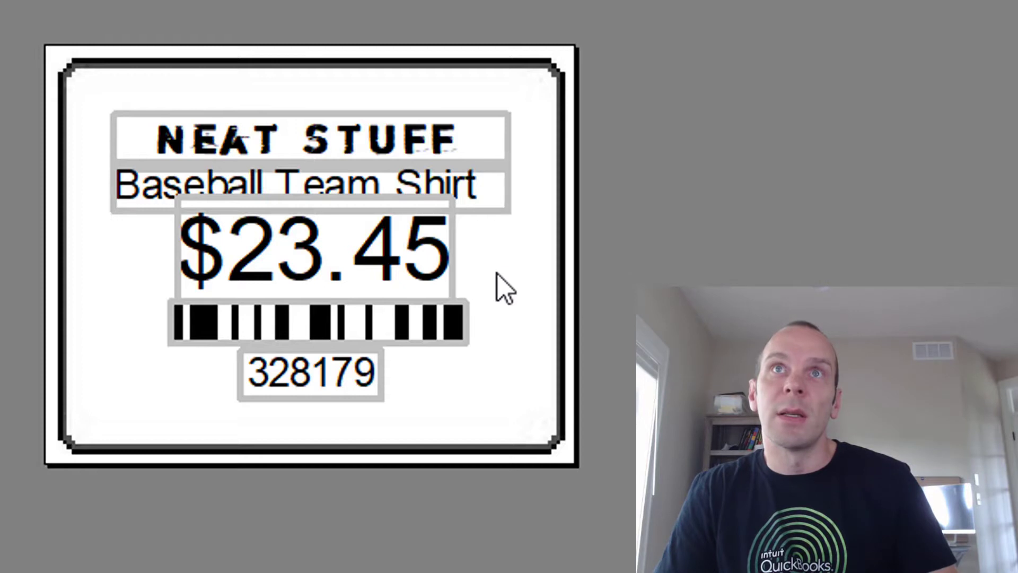
# - Nudge the price field down slightly, away from the item name, and deselect it
pyautogui.click(402, 273)
pyautogui.press('Down')
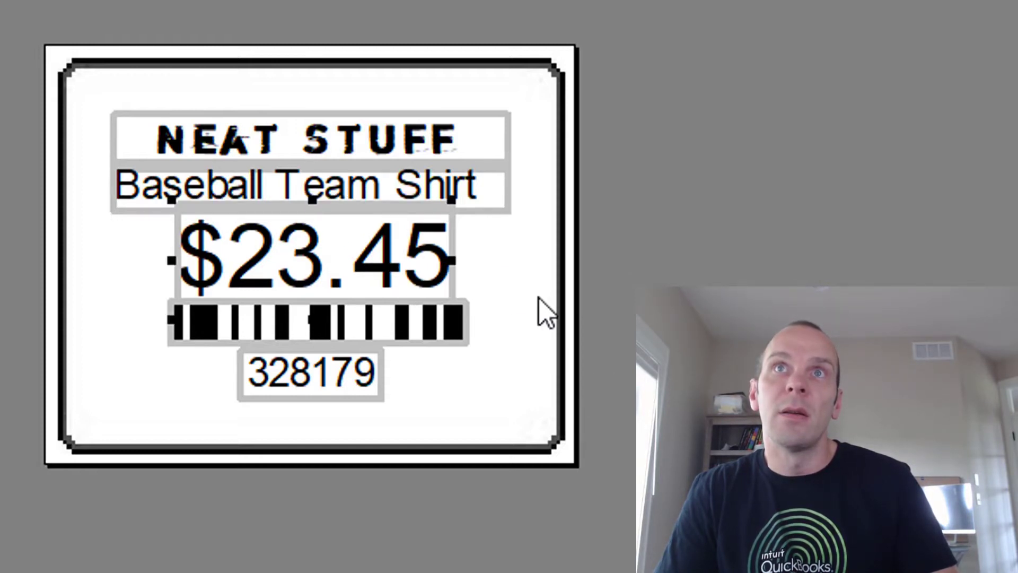
pyautogui.click(538, 298)
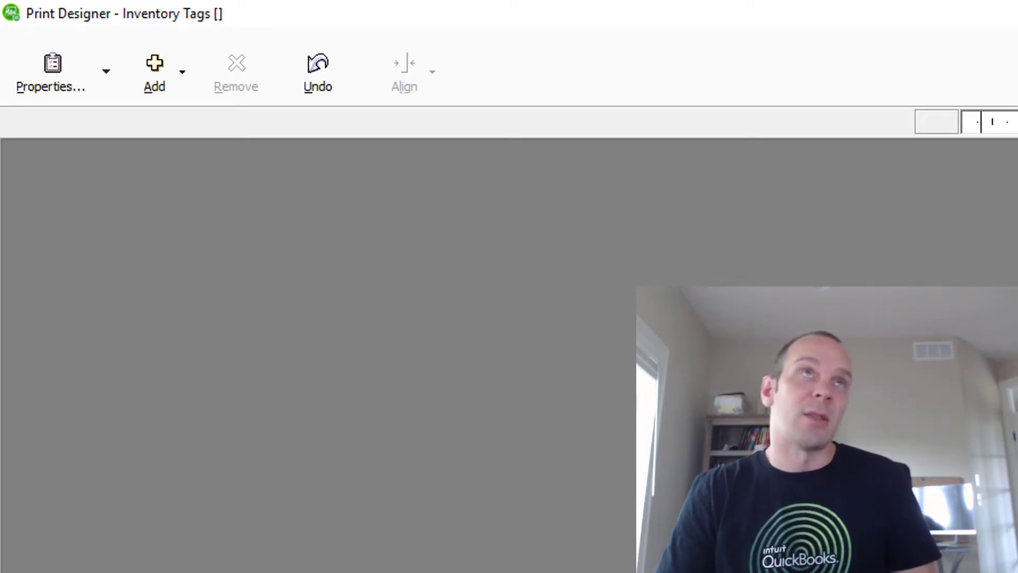
# - Review the data fields that can be added to the tag, including Sale, MSRP, Vendor Code, Dept Code, Date/Time printed and Attribute, without adding any
pyautogui.click(183, 77)
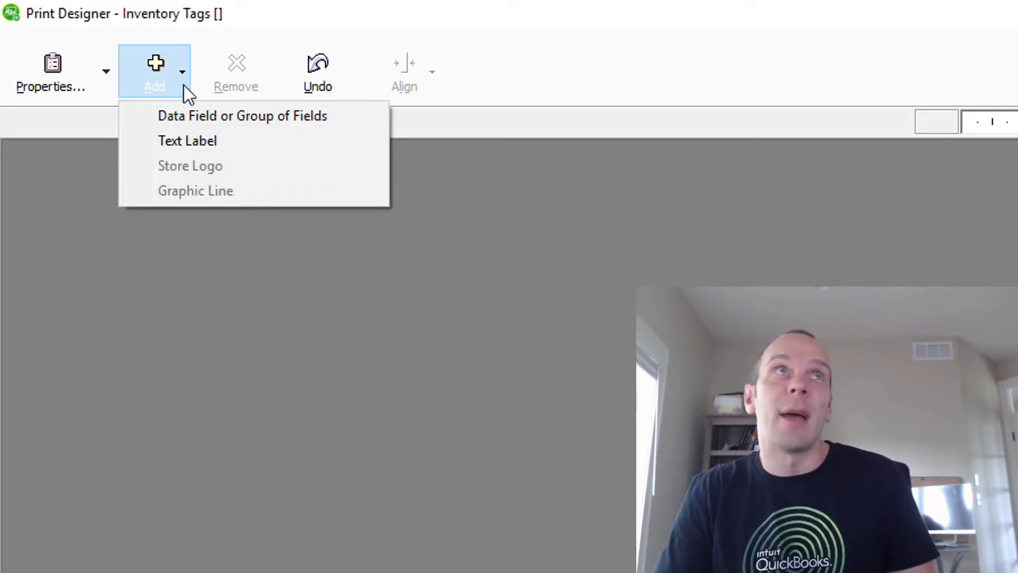
pyautogui.click(190, 115)
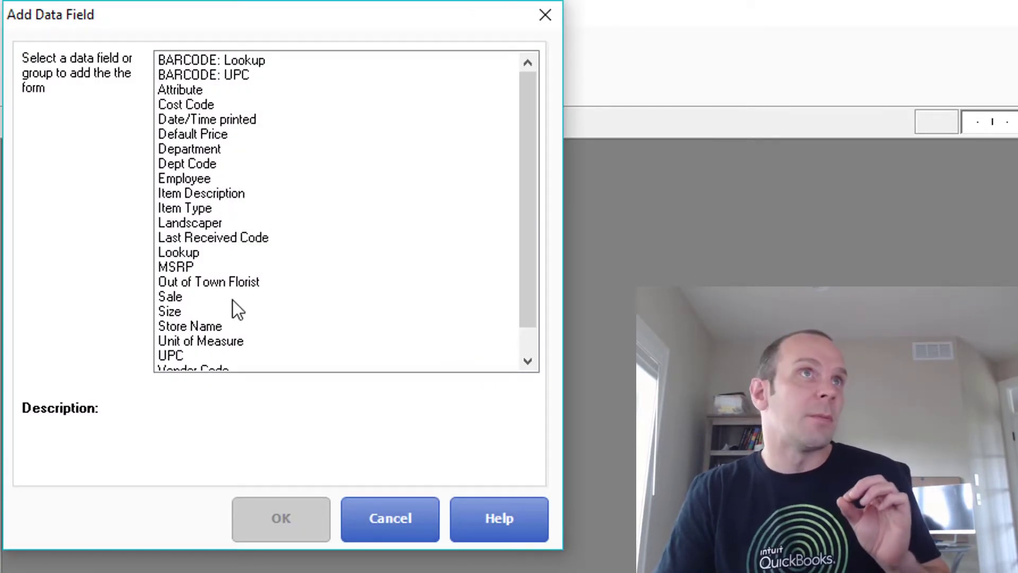
pyautogui.click(179, 297)
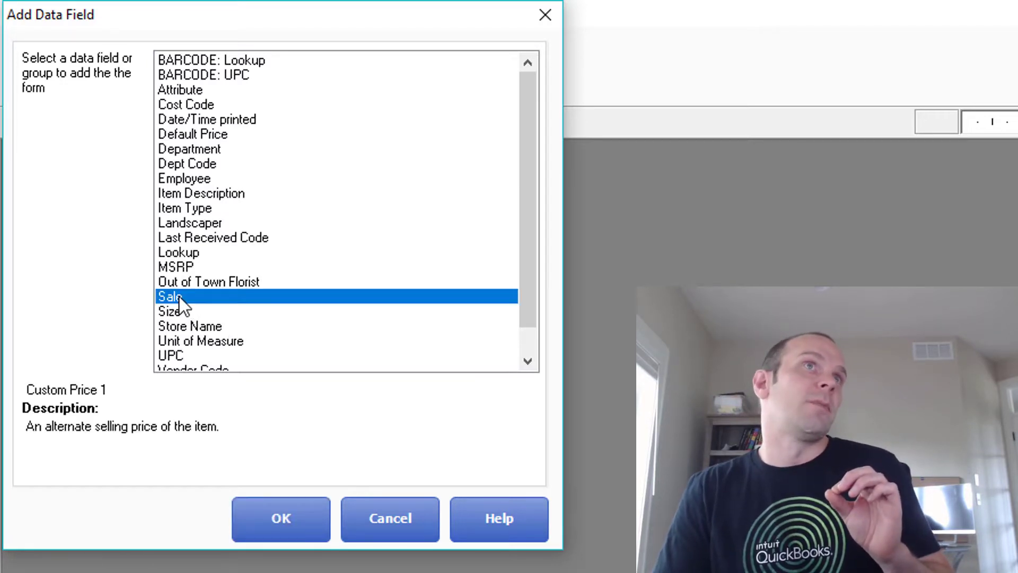
pyautogui.click(192, 265)
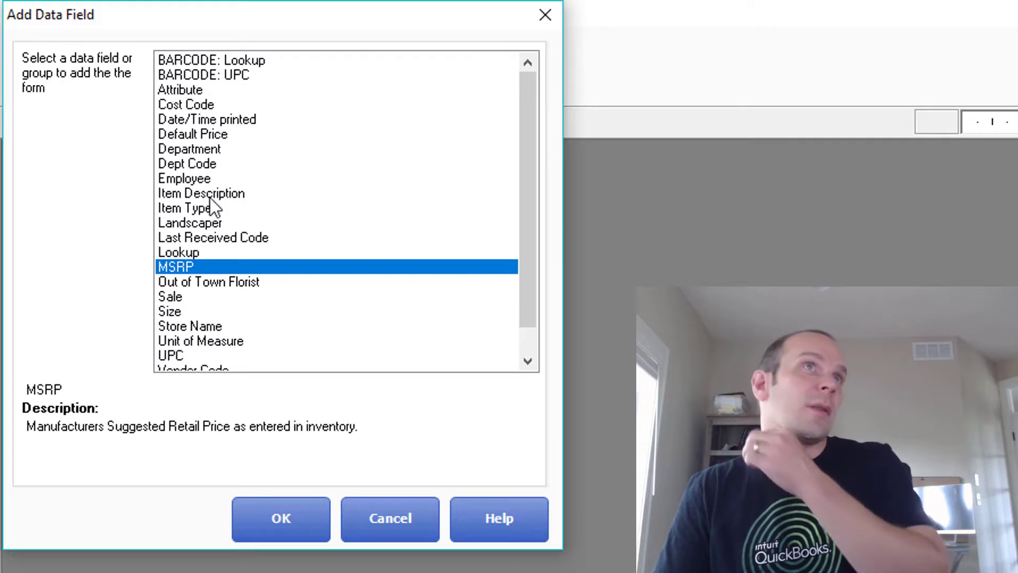
pyautogui.scroll(-1, 217, 207)
pyautogui.click(234, 339)
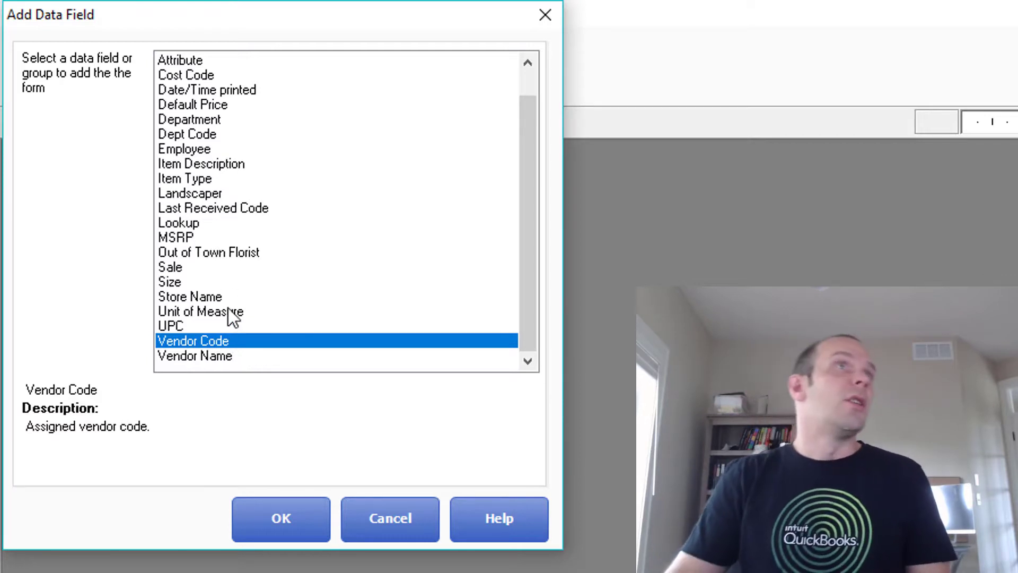
pyautogui.click(219, 268)
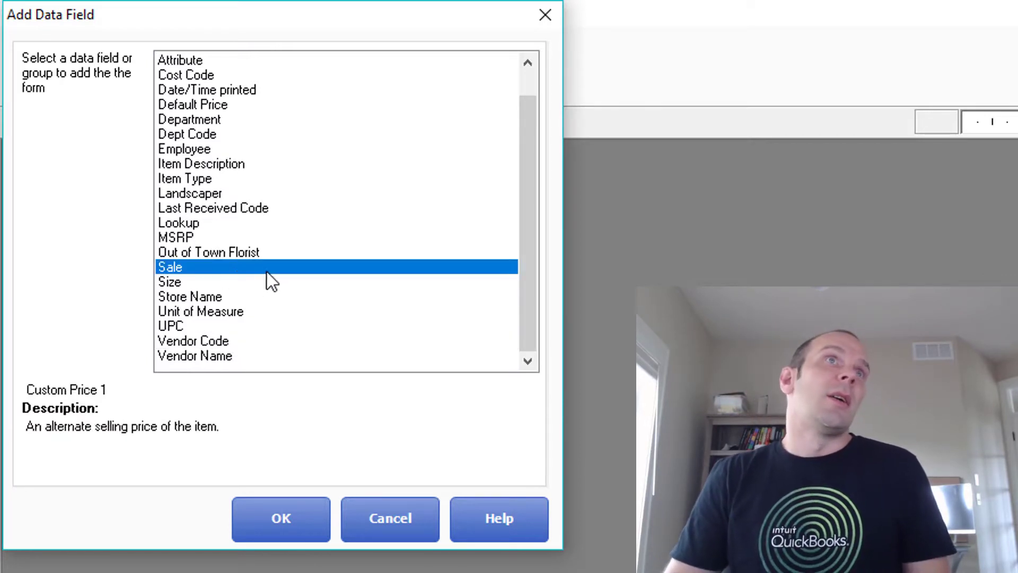
pyautogui.scroll(2, 268, 272)
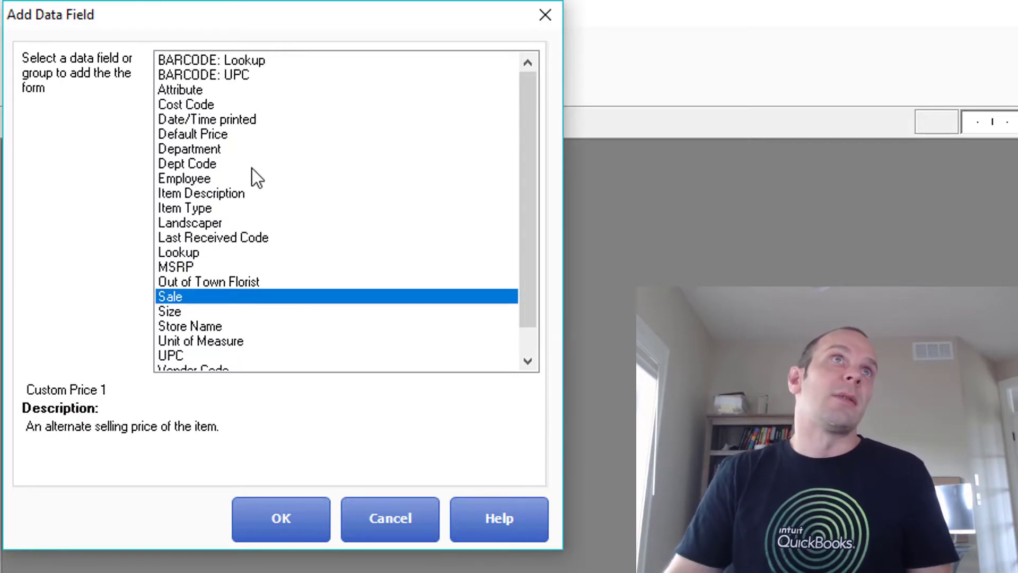
pyautogui.click(252, 164)
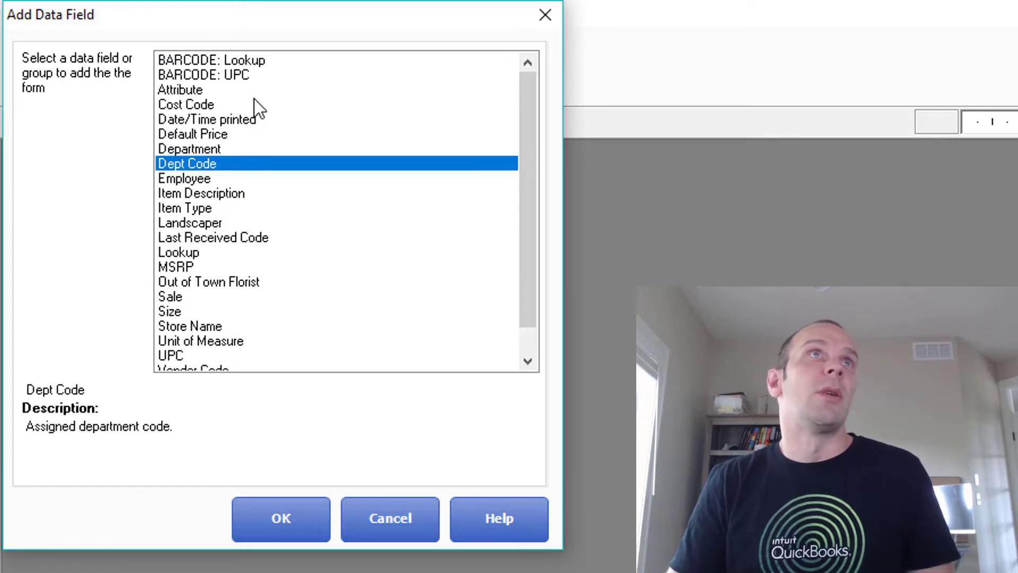
pyautogui.click(259, 123)
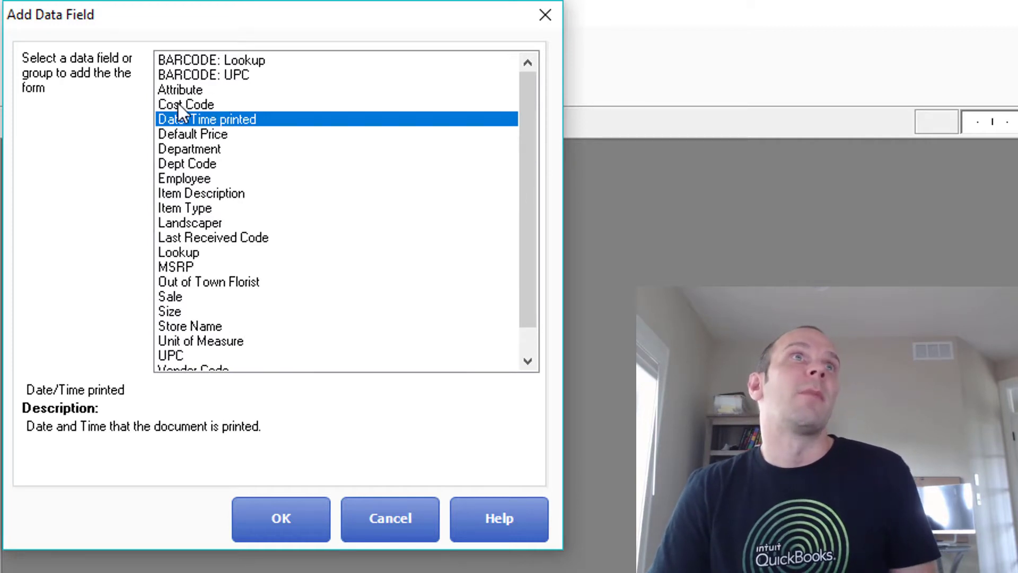
pyautogui.click(237, 90)
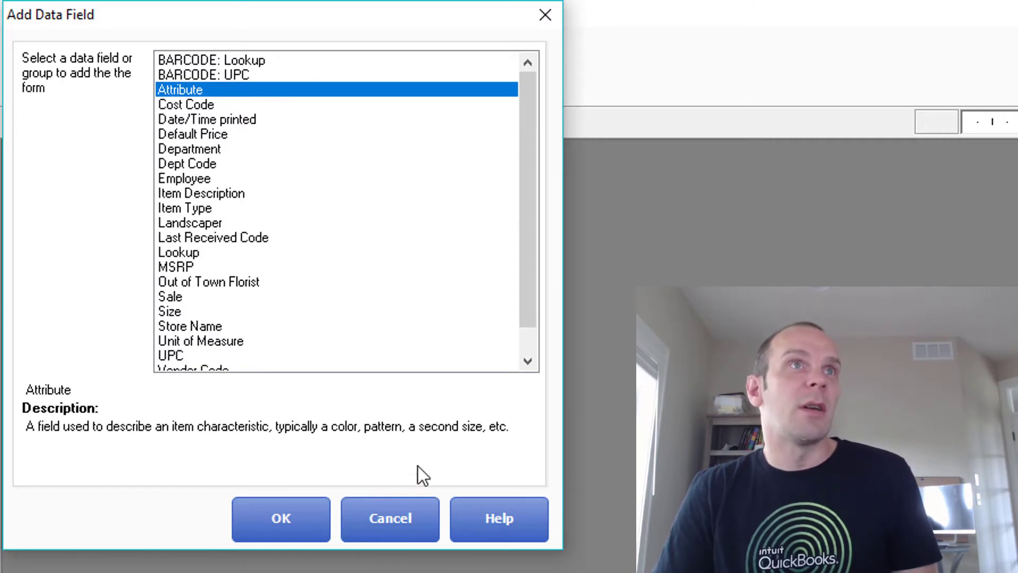
pyautogui.click(386, 511)
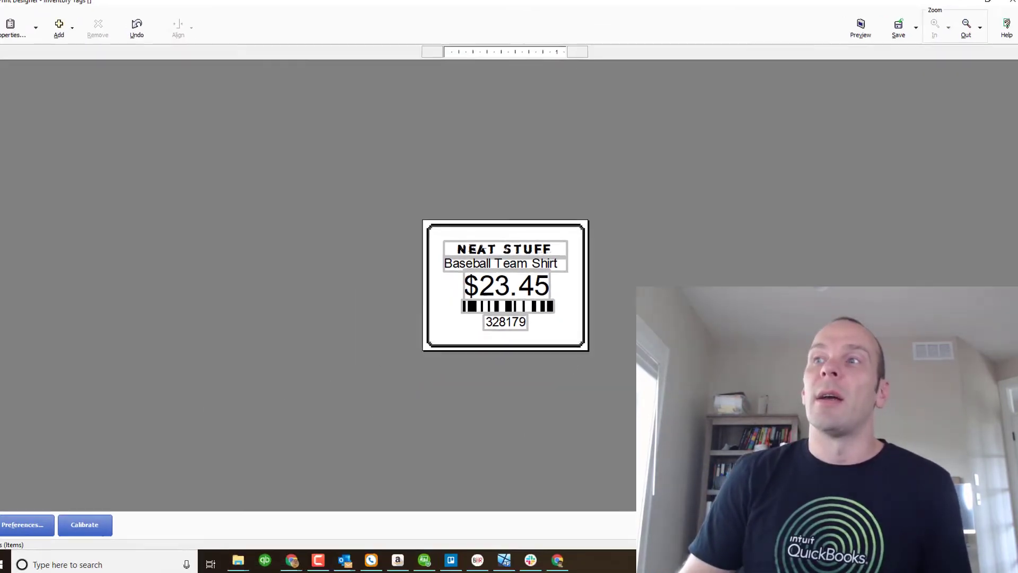
# - Close the designer and save the template as "Neat Stuff Small", making it the default print template for Inventory Tags
pyautogui.click(985, 519)
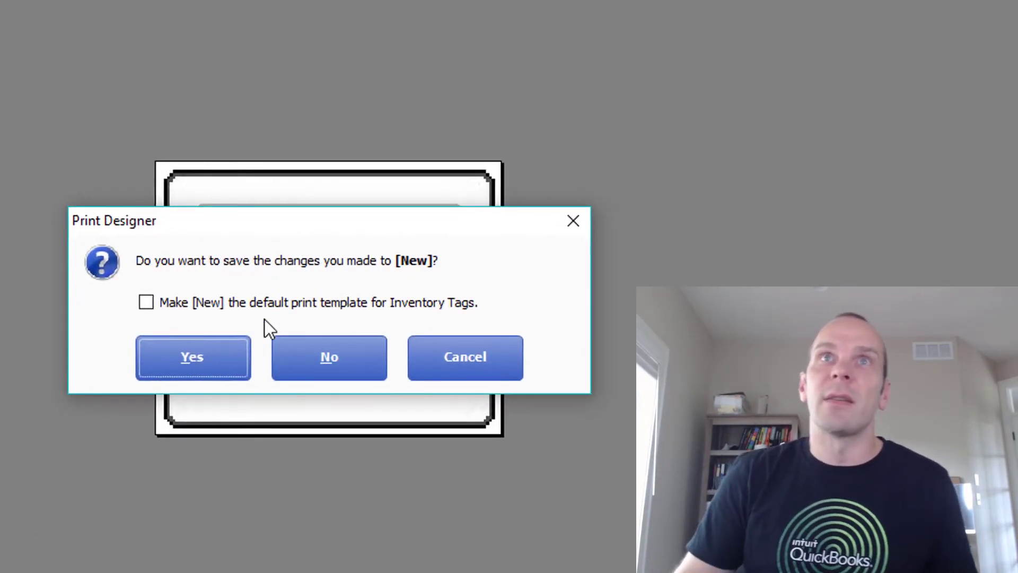
pyautogui.click(145, 303)
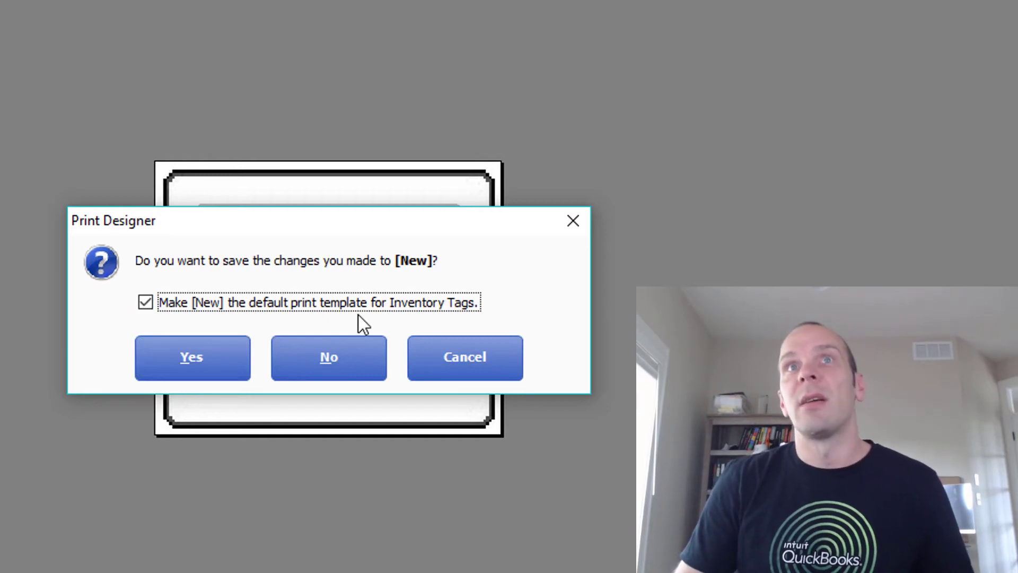
pyautogui.click(214, 375)
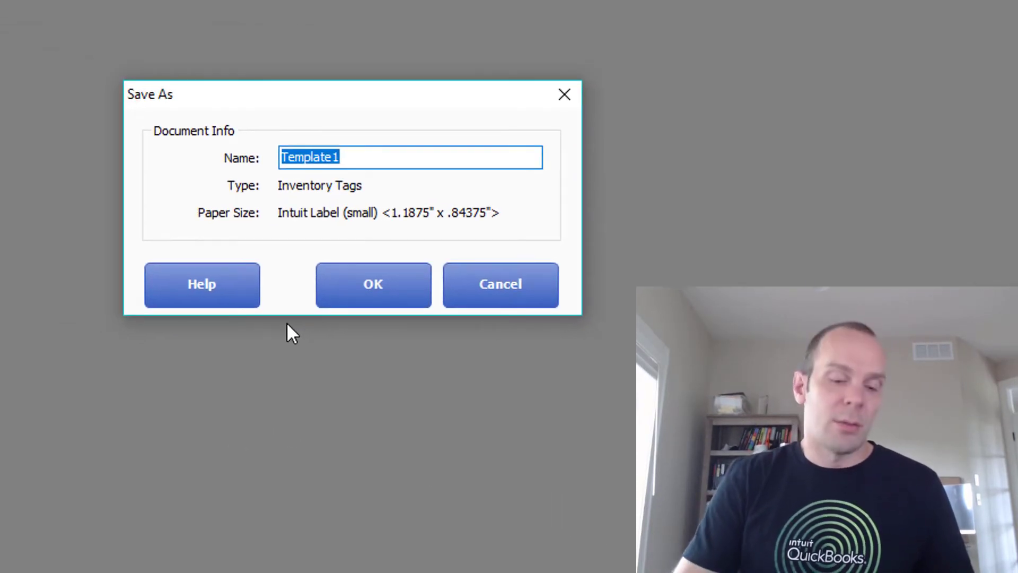
pyautogui.write('Neat Stuff')
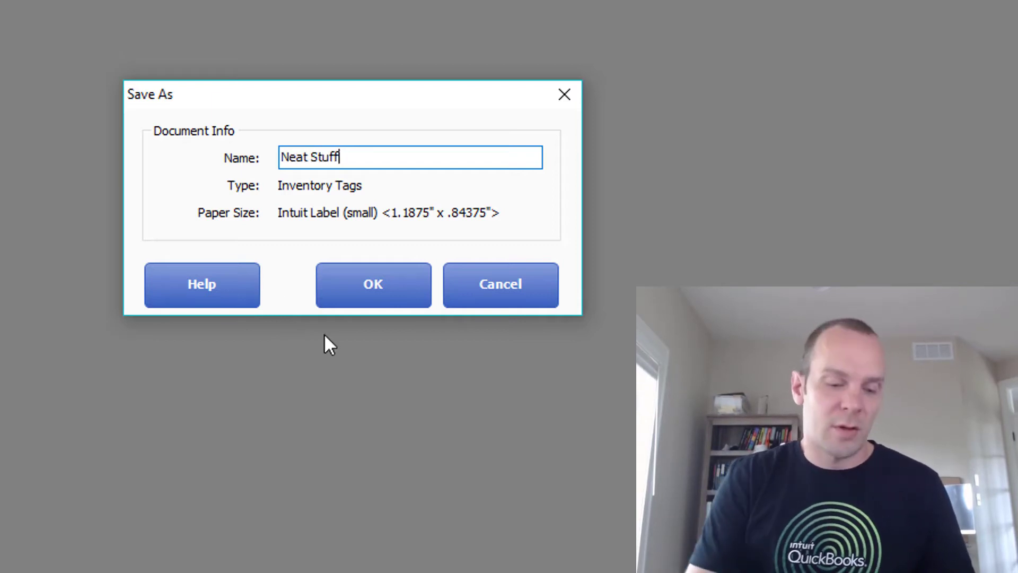
pyautogui.write(' Small')
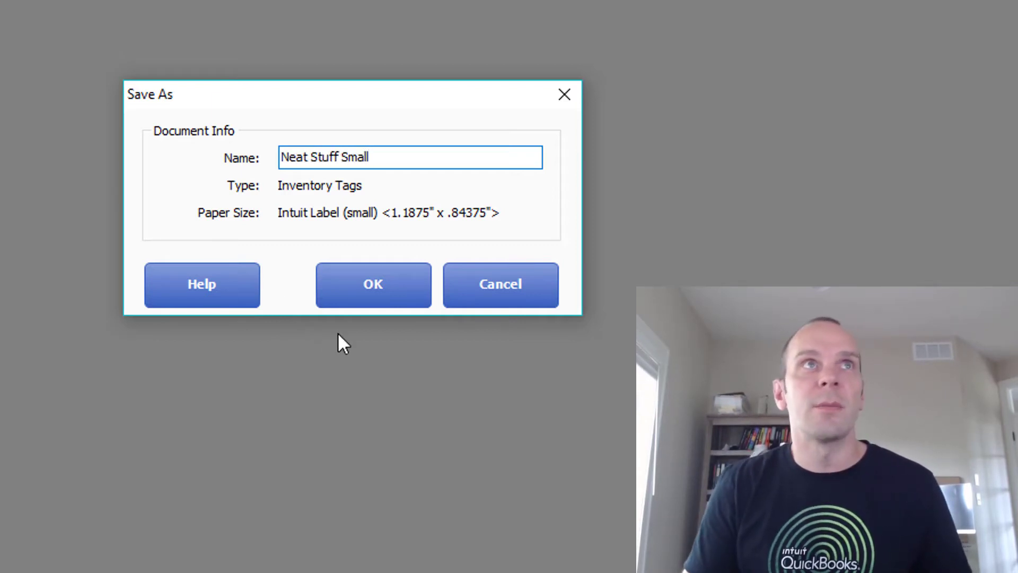
pyautogui.click(356, 286)
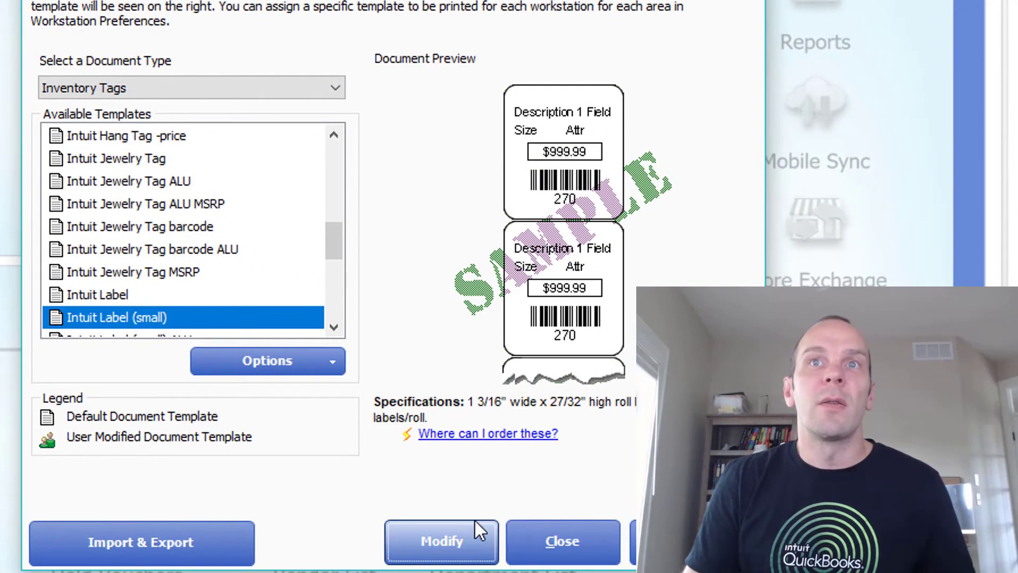
# - Close the template manager and select the Primped Mini Skirt, Special Mug and Super Pants items together in the Item List
pyautogui.click(554, 537)
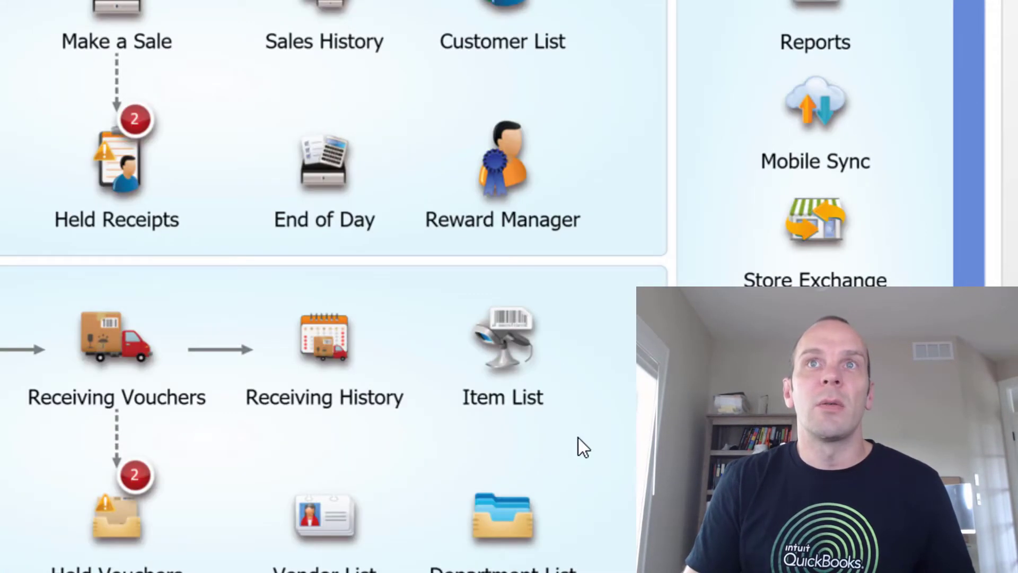
pyautogui.click(416, 301)
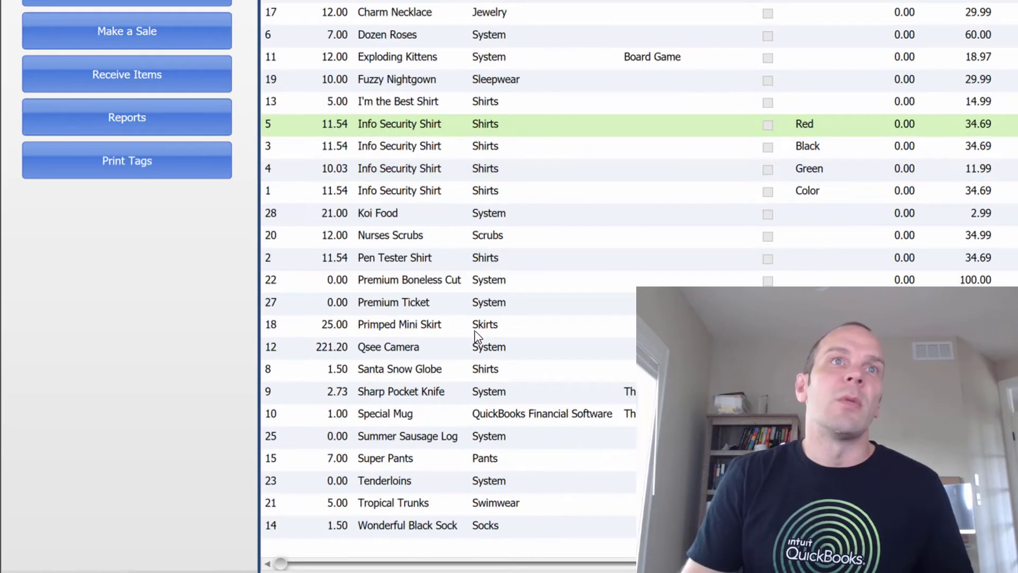
pyautogui.click(440, 304)
pyautogui.click(439, 322)
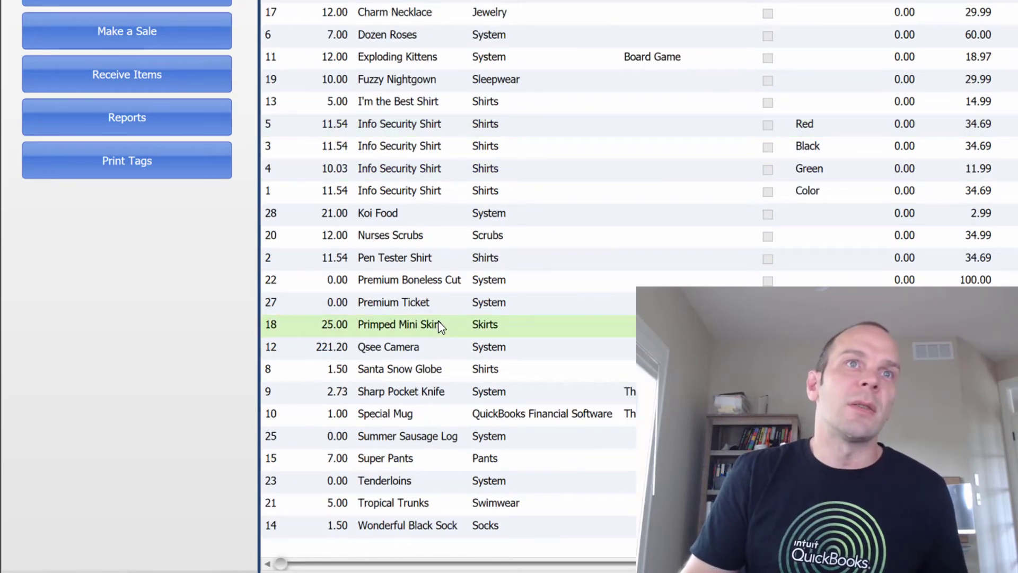
pyautogui.keyDown('ctrl'); pyautogui.click(451, 422); pyautogui.keyUp('ctrl')
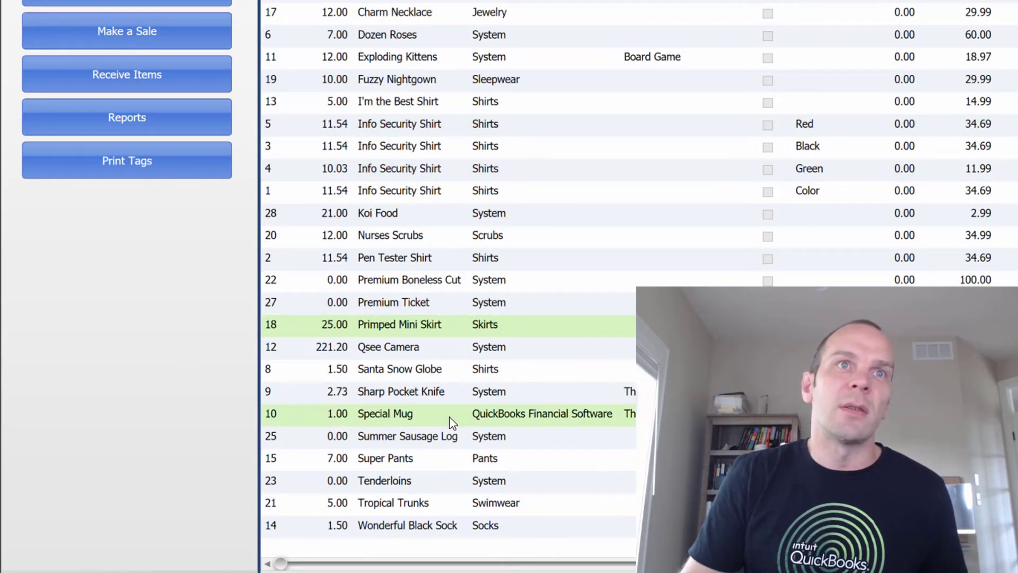
pyautogui.keyDown('ctrl'); pyautogui.click(457, 460); pyautogui.keyUp('ctrl')
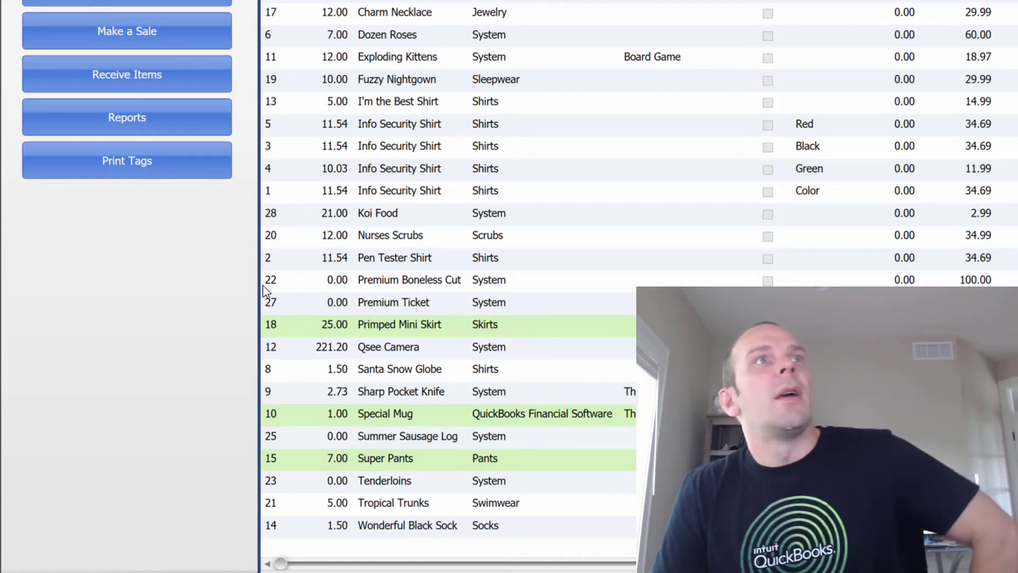
# - Print one tag copy for each selected item on the ZDesigner ZD410-203dpi ZPL printer, using the Neat Stuff Small template
pyautogui.click(184, 168)
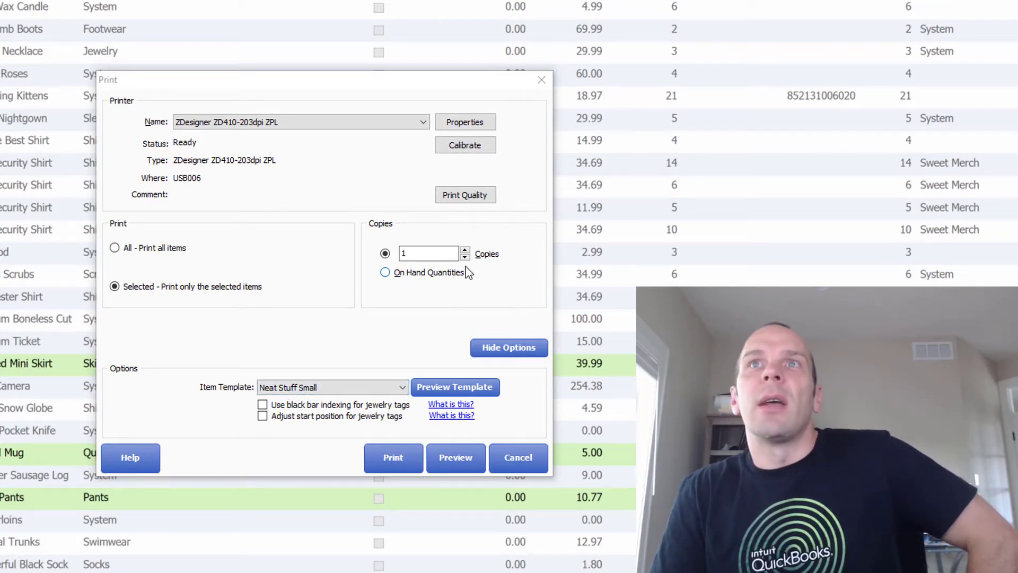
pyautogui.click(381, 464)
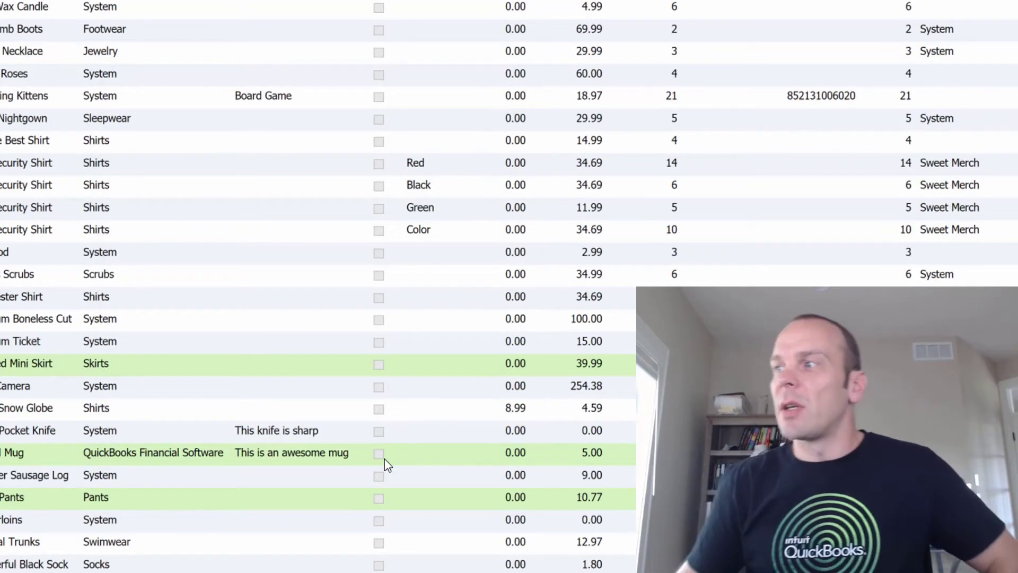